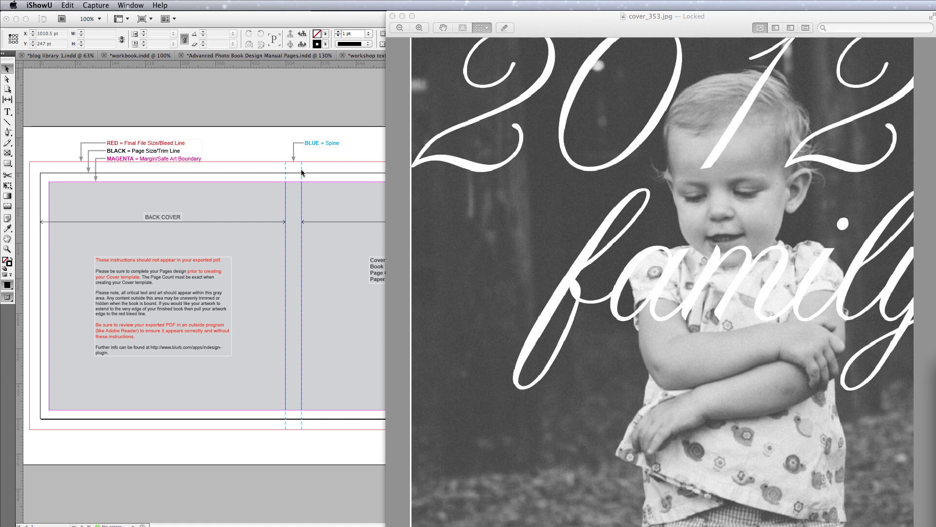
Step: Bring the Small Square Cover.indd layout in front of the cover_353.jpg preview
{"action": "left_click", "coordinate": [342, 151]}
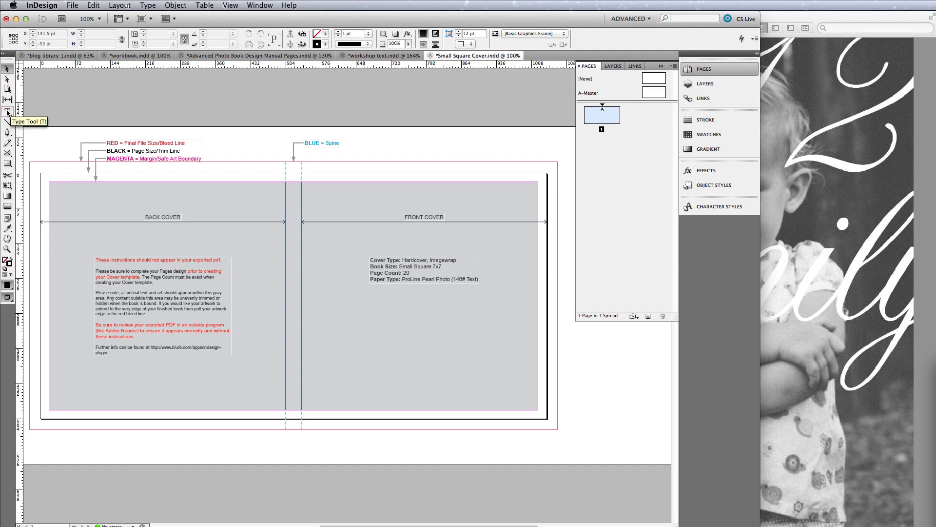
Step: Add a front-cover text frame reading '2012 family', set in Zapfino at 200 pt
{"action": "key", "text": "t"}
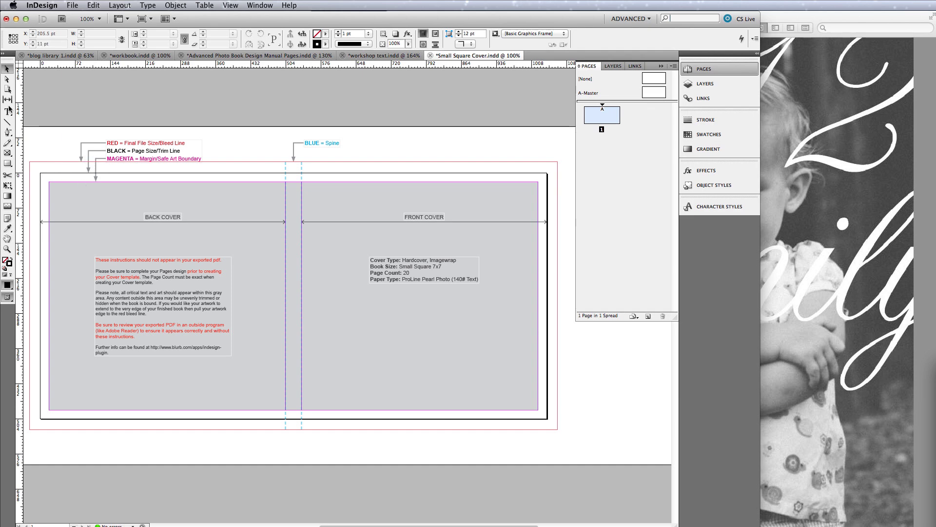
{"action": "left_click_drag", "start_coordinate": [319, 158], "coordinate": [561, 272]}
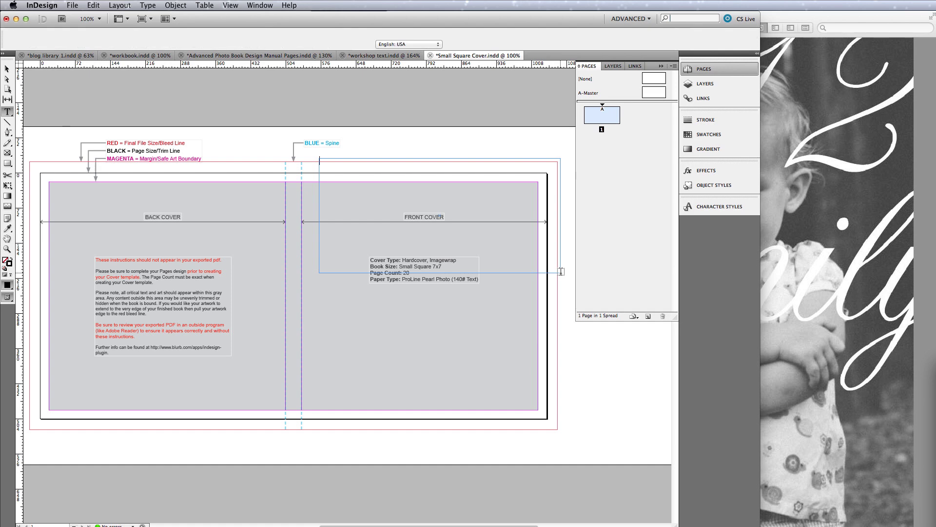
{"action": "type", "text": "2012 "}
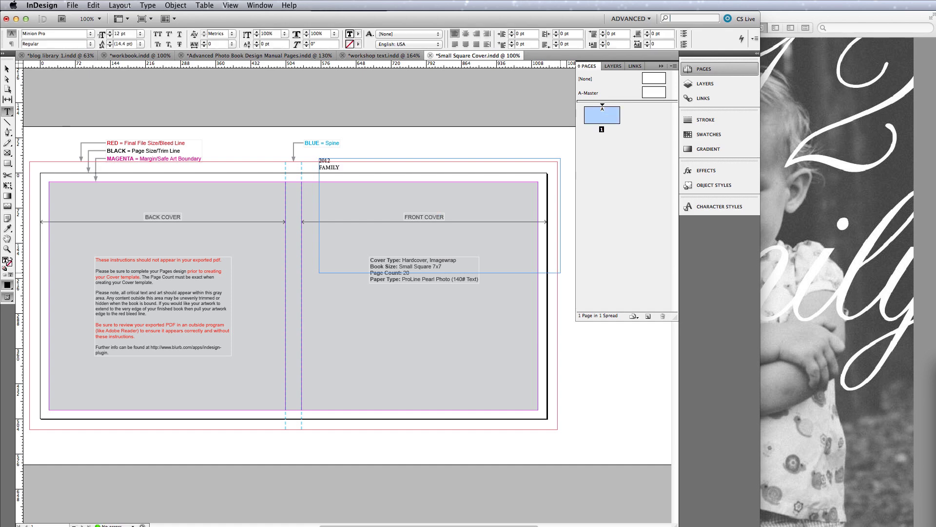
{"action": "type", "text": "family"}
{"action": "key", "text": "super+a"}
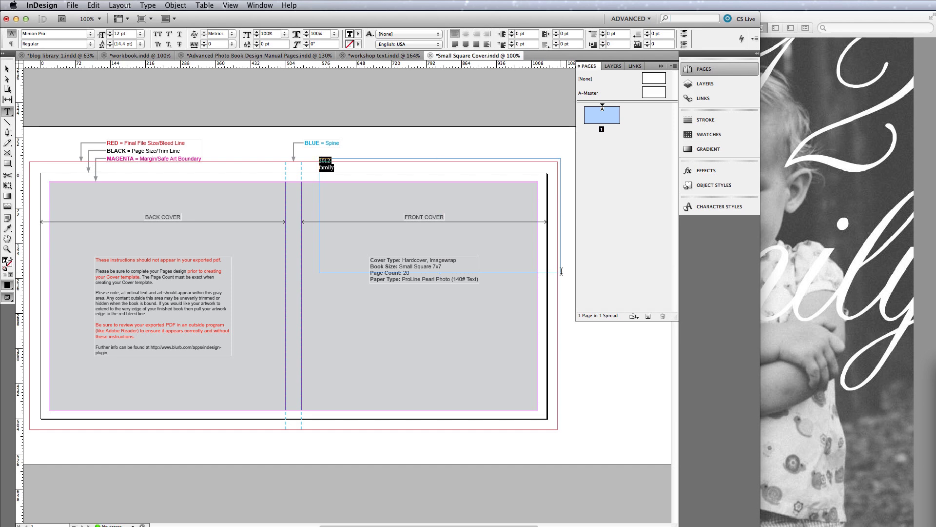
{"action": "left_click", "coordinate": [42, 31]}
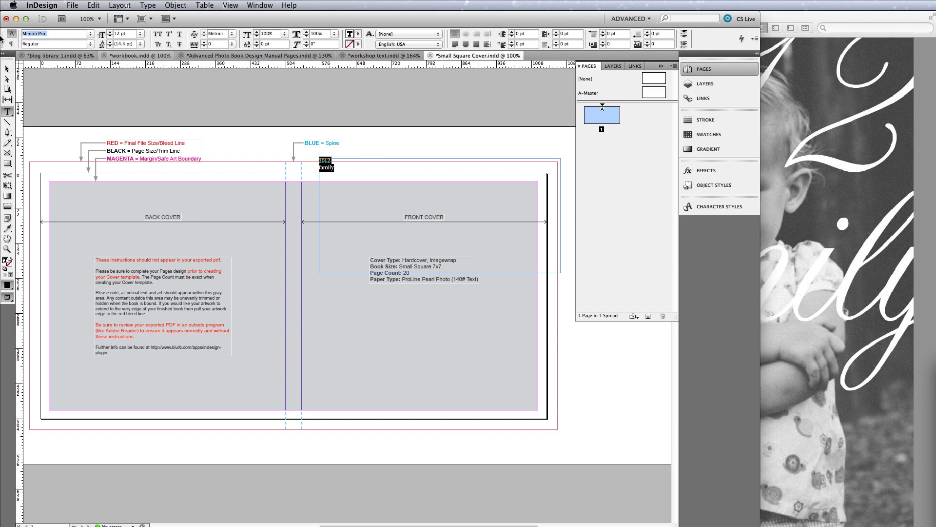
{"action": "type", "text": "Za"}
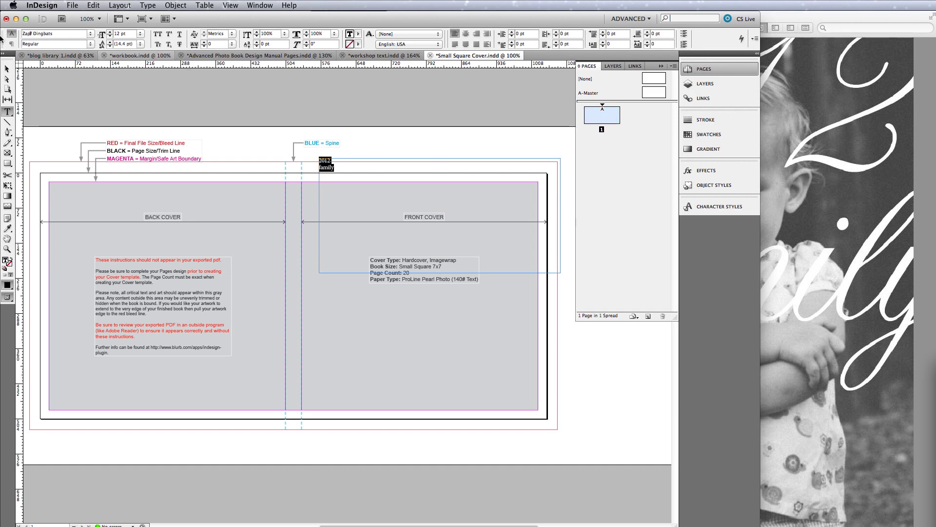
{"action": "type", "text": "pfino"}
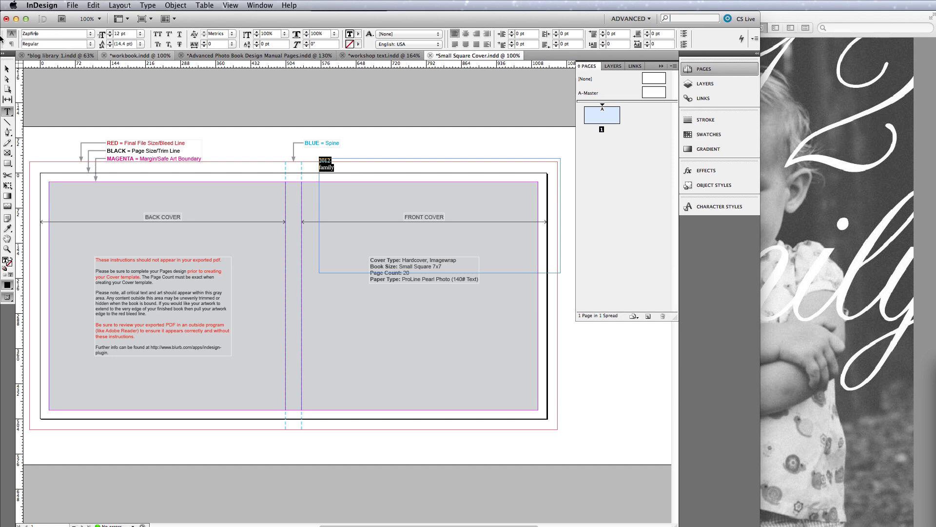
{"action": "key", "text": "Tab"}
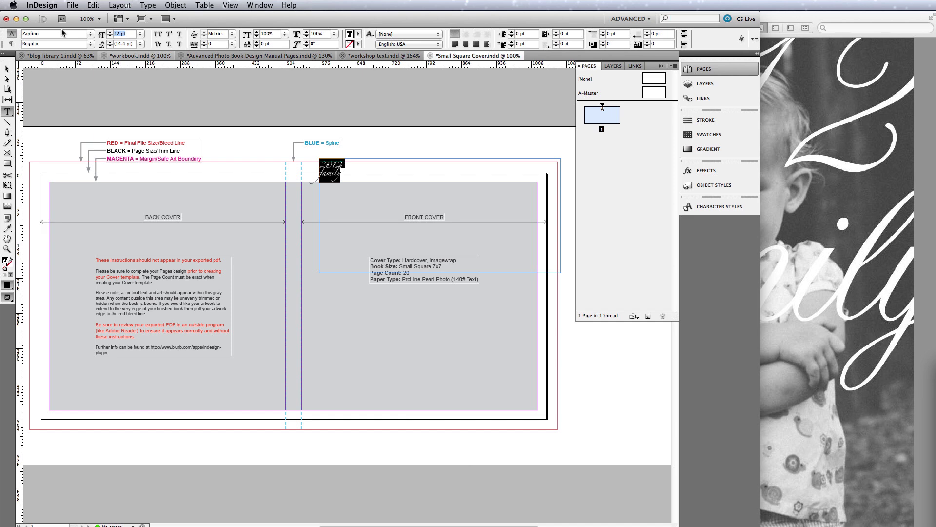
{"action": "type", "text": "200"}
{"action": "key", "text": "Tab"}
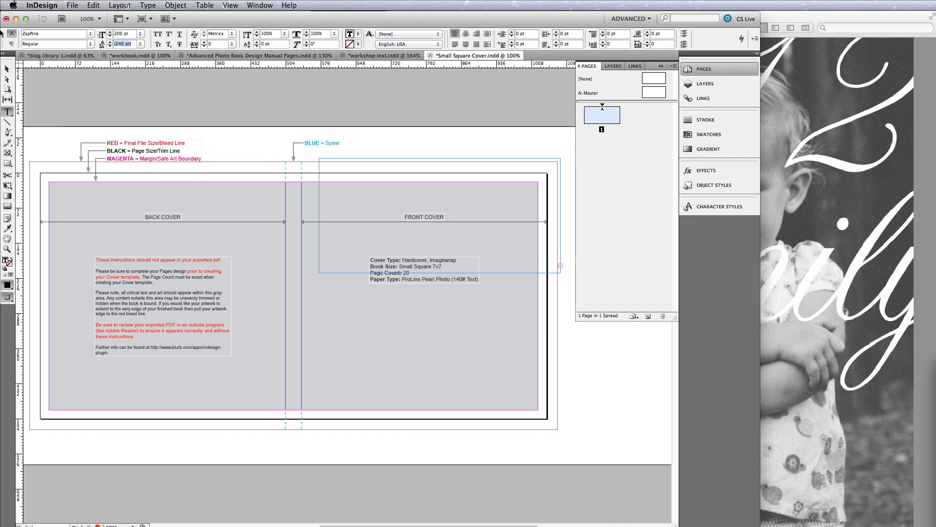
Step: Make the text frame taller and stretch it left across the back cover
{"action": "left_click", "coordinate": [7, 68]}
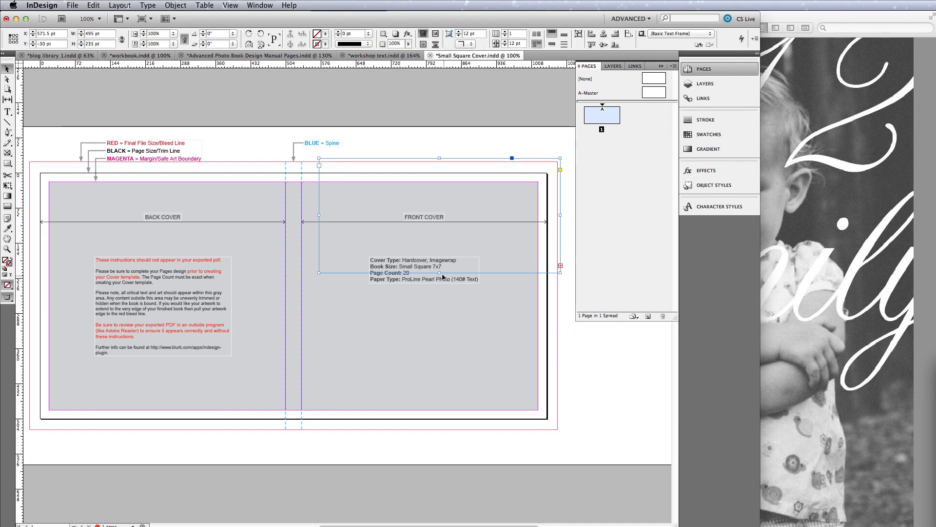
{"action": "left_click_drag", "start_coordinate": [442, 275], "coordinate": [440, 416]}
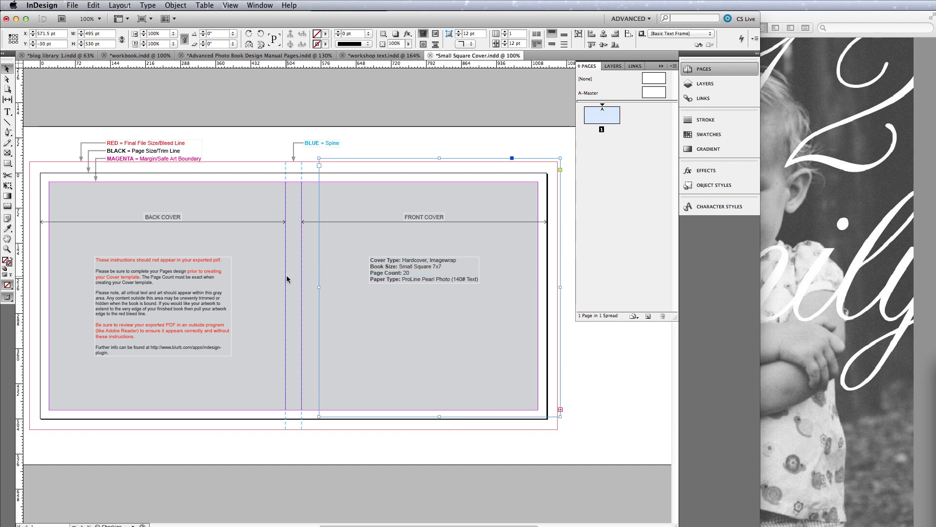
{"action": "left_click_drag", "start_coordinate": [319, 288], "coordinate": [127, 283]}
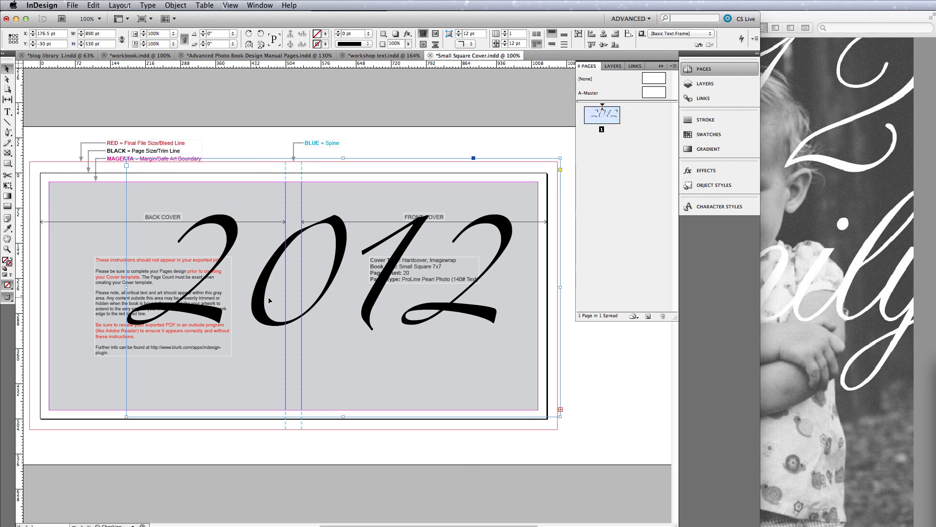
Step: Set all of '2012 family' in AltastGreeting at 240 pt
{"action": "double_click", "coordinate": [306, 312]}
{"action": "key", "text": "super+a"}
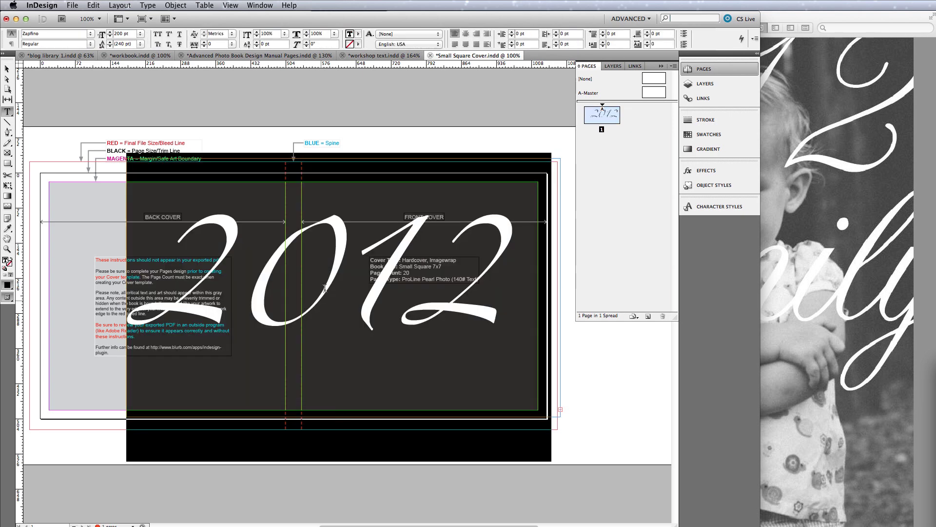
{"action": "left_click", "coordinate": [69, 31]}
{"action": "type", "text": "AltastGreeting"}
{"action": "key", "text": "Tab"}
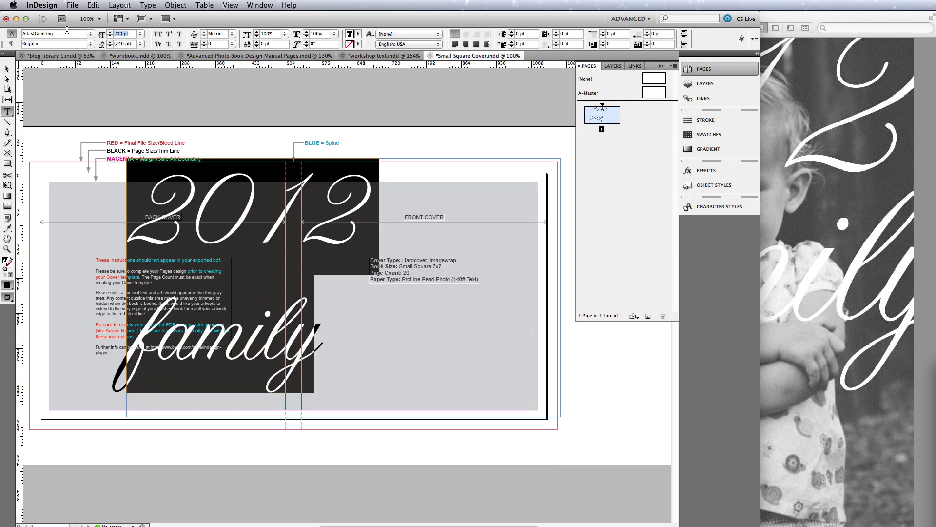
{"action": "type", "text": "20 pt"}
{"action": "key", "text": "Return"}
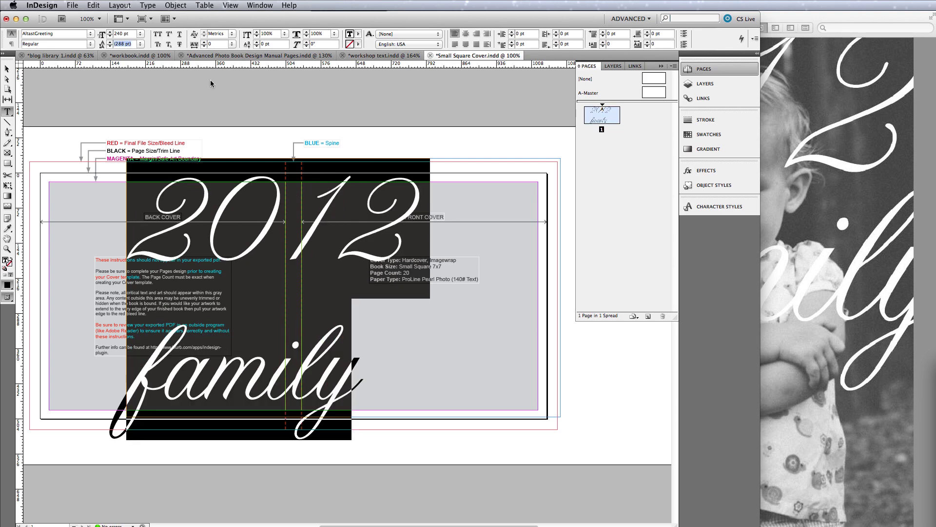
Step: Tighten the leading to 160 pt so 'family' sits closer under '2012'
{"action": "left_click", "coordinate": [141, 45]}
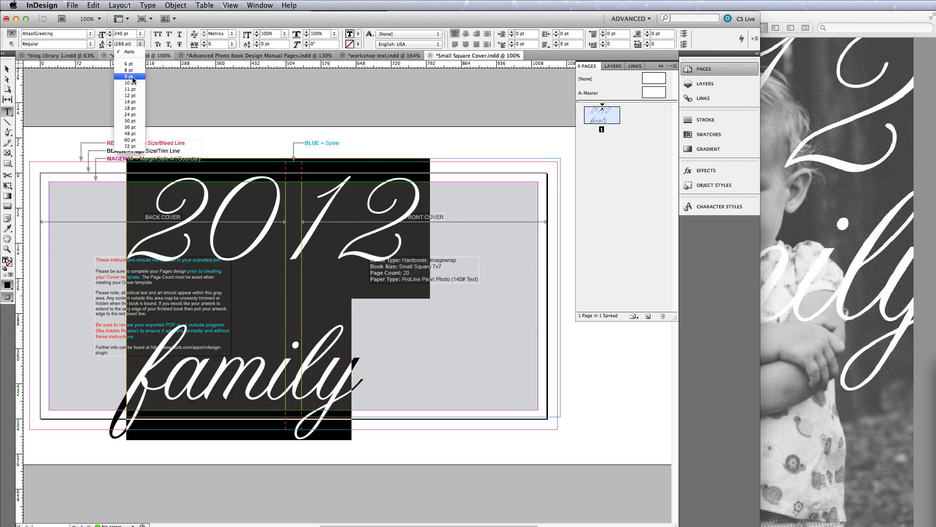
{"action": "left_click", "coordinate": [131, 146]}
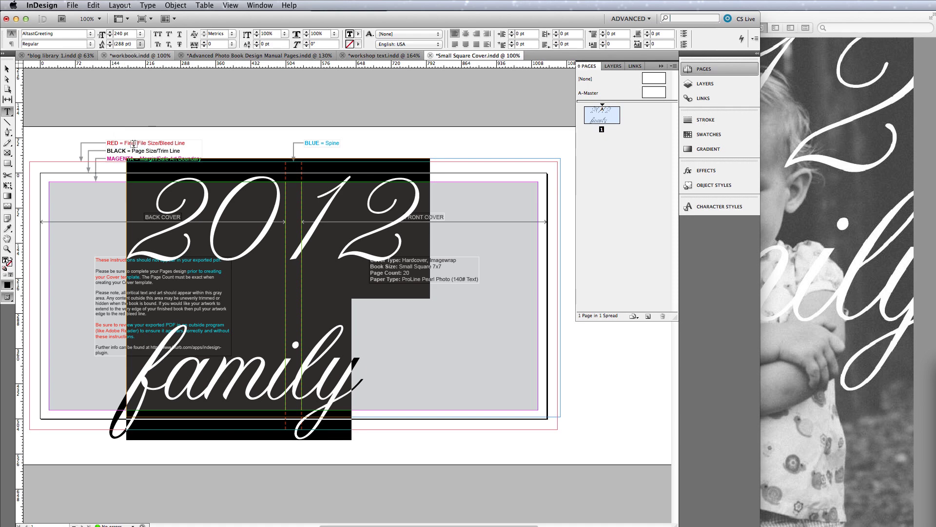
{"action": "double_click", "coordinate": [120, 44]}
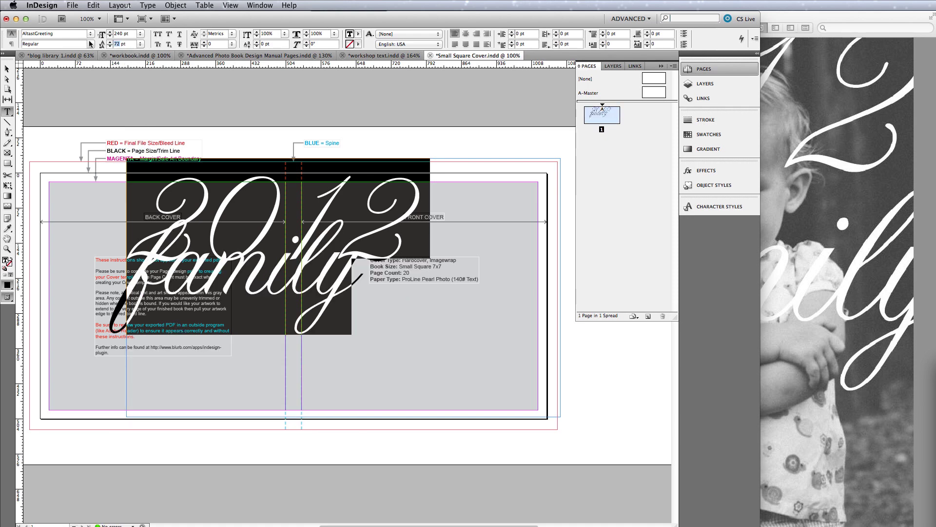
{"action": "type", "text": "14"}
{"action": "type", "text": "40"}
{"action": "key", "text": "Return"}
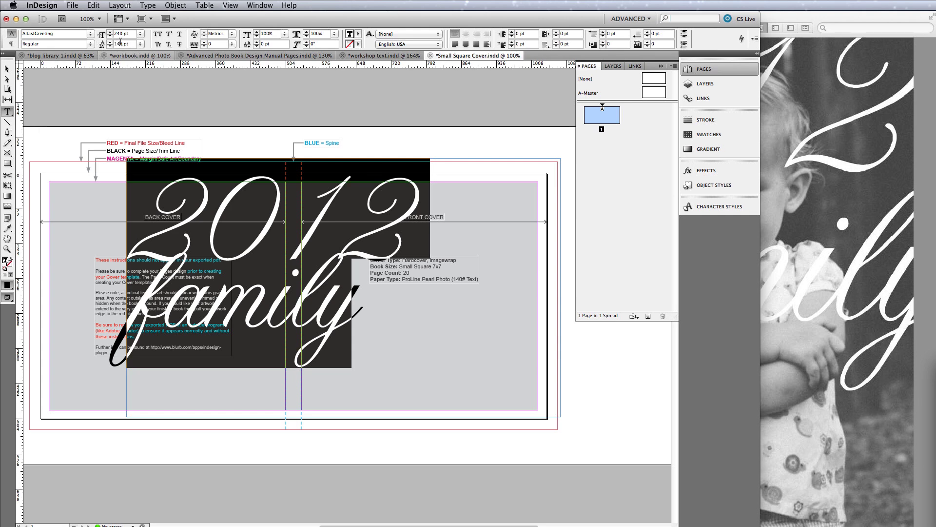
{"action": "key", "text": "Return"}
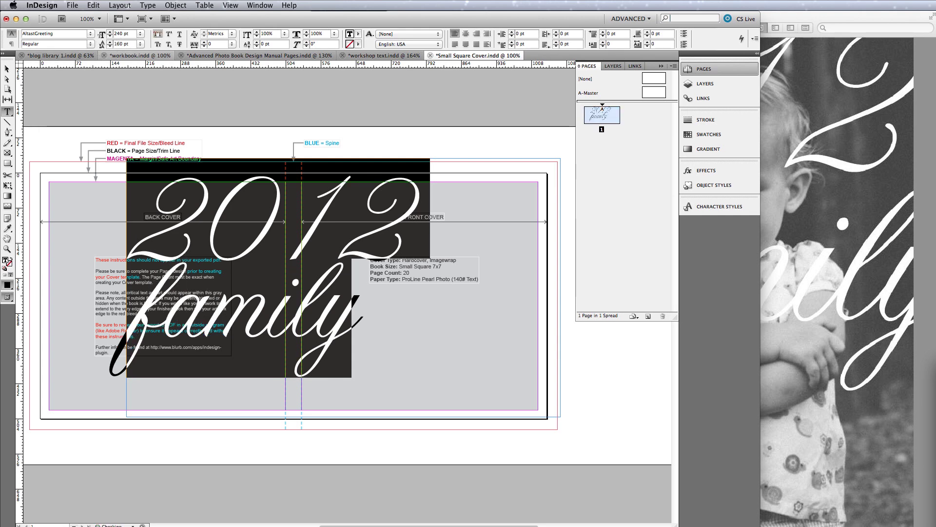
Step: Cut 'family' out of the frame and shorten the '2012' frame to one line
{"action": "left_click", "coordinate": [352, 314]}
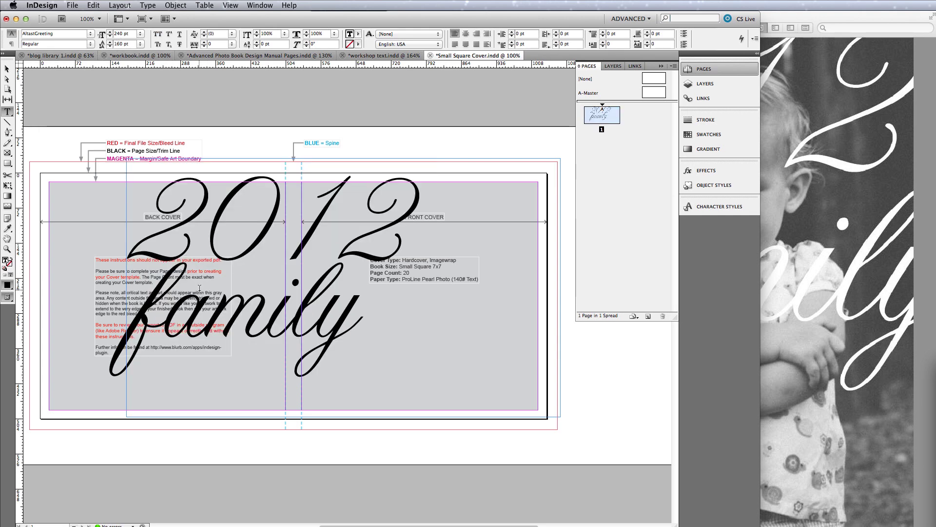
{"action": "left_click_drag", "start_coordinate": [352, 313], "coordinate": [50, 316]}
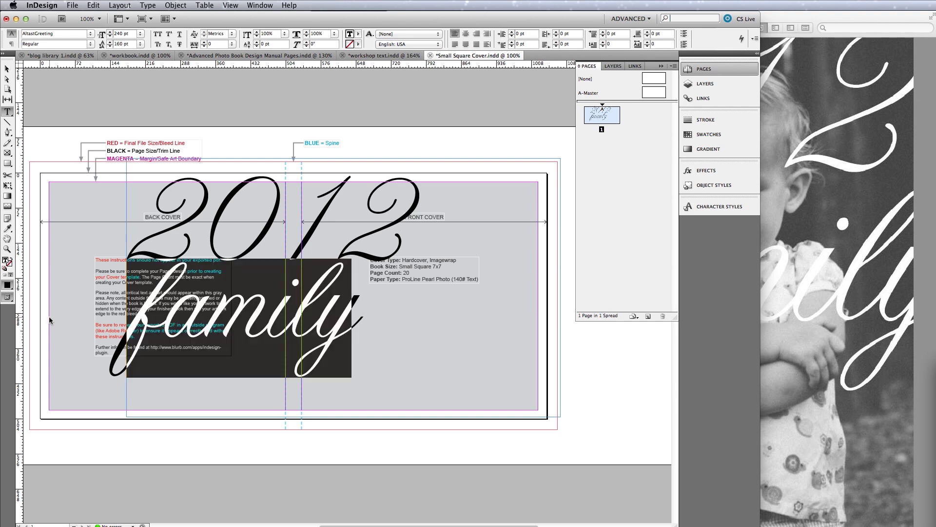
{"action": "key", "text": "BackSpace"}
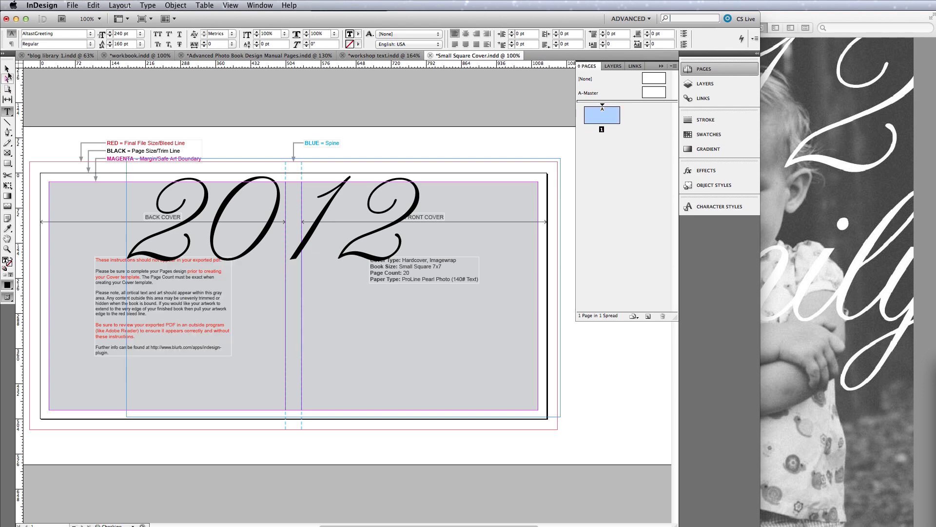
{"action": "left_click", "coordinate": [7, 68]}
{"action": "left_click_drag", "start_coordinate": [343, 416], "coordinate": [342, 268]}
{"action": "left_click", "coordinate": [350, 303]}
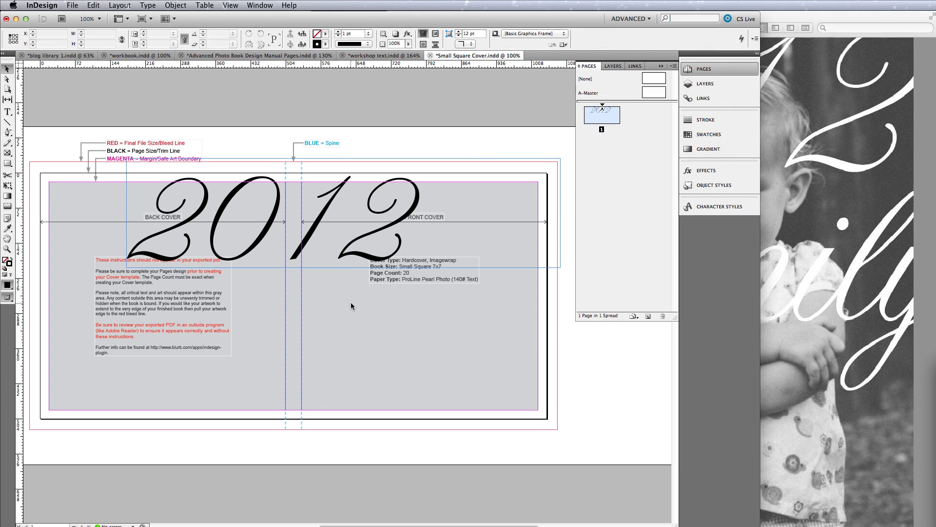
Step: Paste 'family' as its own frame and place both words on the front cover
{"action": "key", "text": "ctrl+v"}
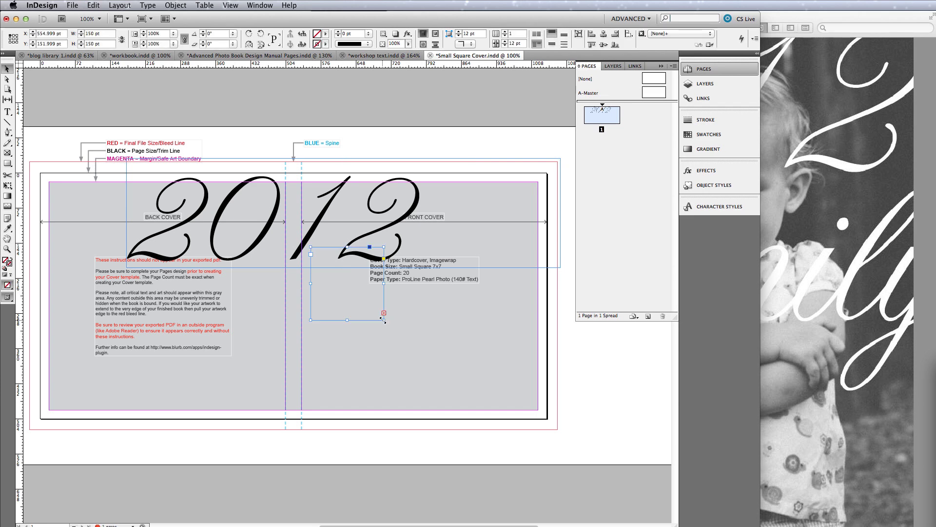
{"action": "left_click_drag", "start_coordinate": [383, 320], "coordinate": [606, 405]}
{"action": "left_click_drag", "start_coordinate": [466, 340], "coordinate": [491, 336]}
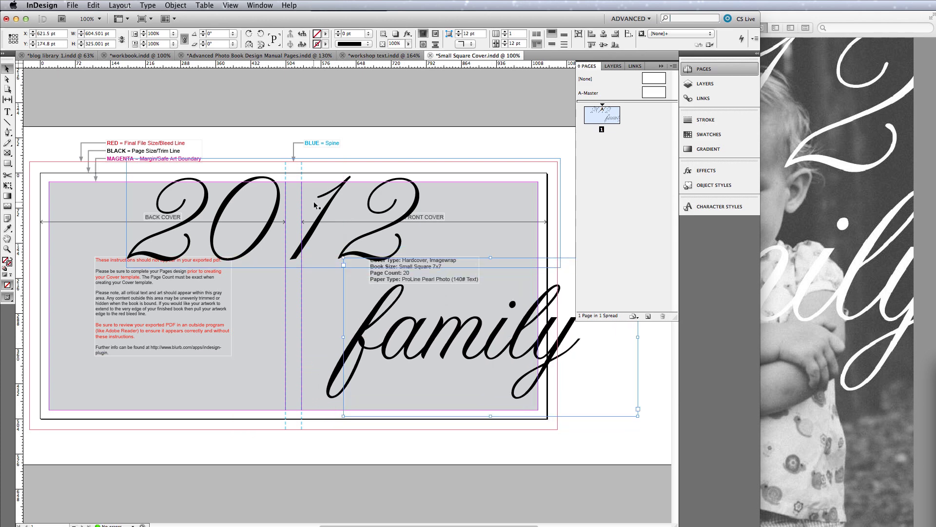
{"action": "mouse_move", "coordinate": [315, 205]}
{"action": "left_mouse_down"}
{"action": "mouse_move", "coordinate": [460, 202]}
{"action": "mouse_move", "coordinate": [470, 200]}
{"action": "mouse_move", "coordinate": [467, 185]}
{"action": "mouse_move", "coordinate": [483, 195]}
{"action": "left_mouse_up"}
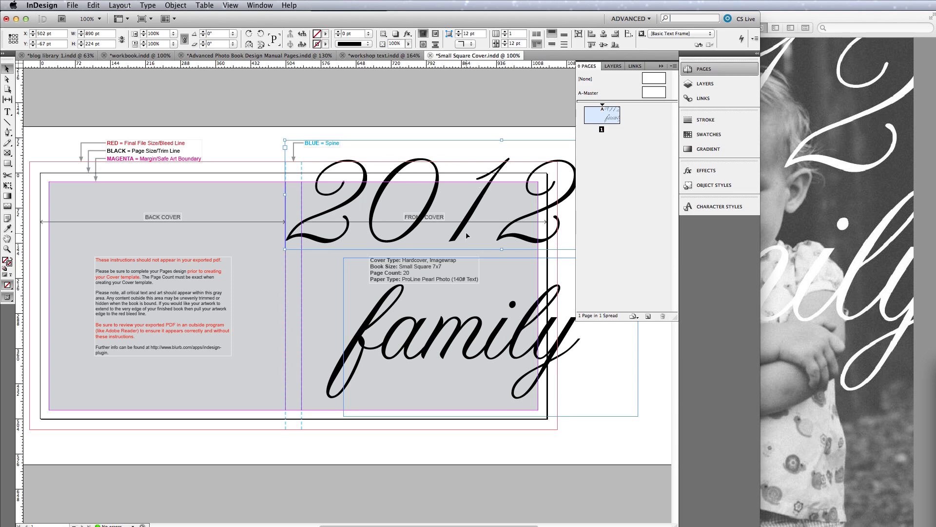
Step: Nudge '2012' down and shift 'family' slightly left, returning to Normal screen mode
{"action": "key", "text": "Down"}
{"action": "key", "text": "Down"}
{"action": "key", "text": "Down"}
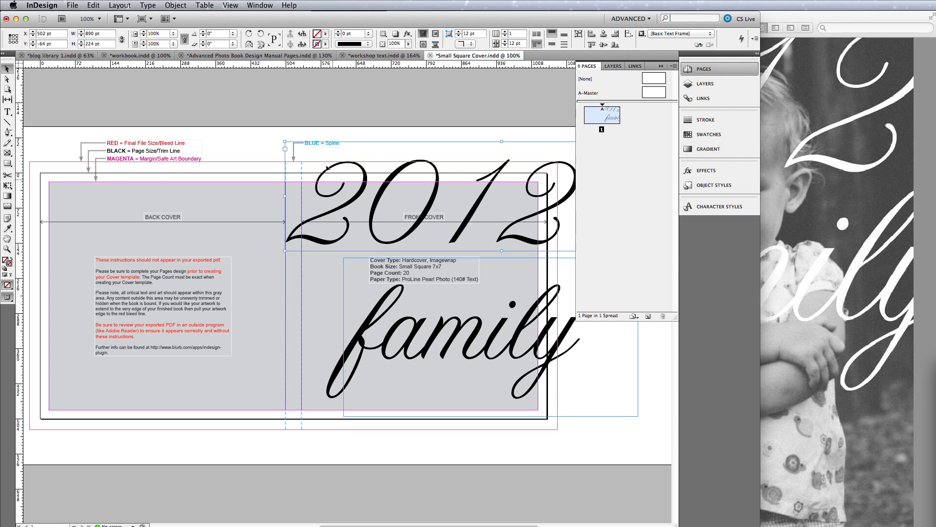
{"action": "key", "text": "w"}
{"action": "left_click", "coordinate": [256, 95]}
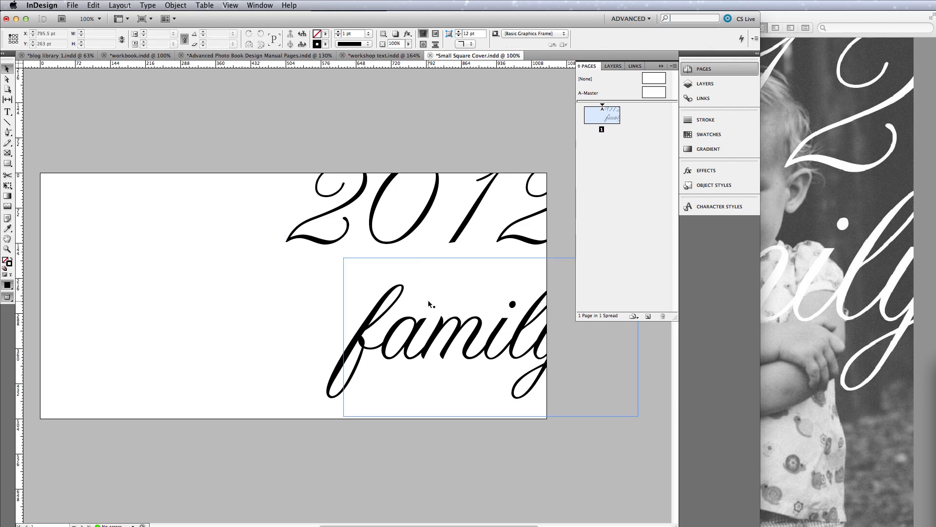
{"action": "left_click_drag", "start_coordinate": [433, 361], "coordinate": [418, 360]}
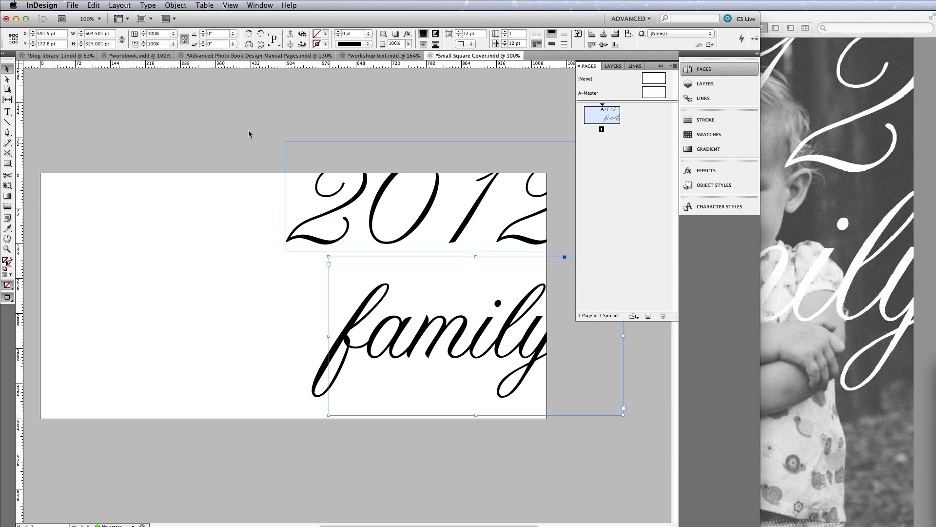
{"action": "left_click", "coordinate": [145, 21]}
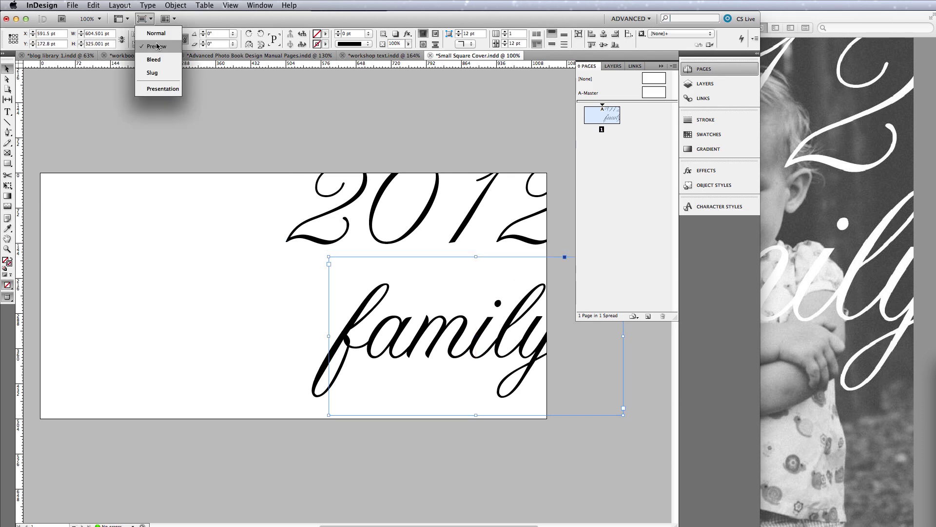
{"action": "left_click", "coordinate": [155, 29]}
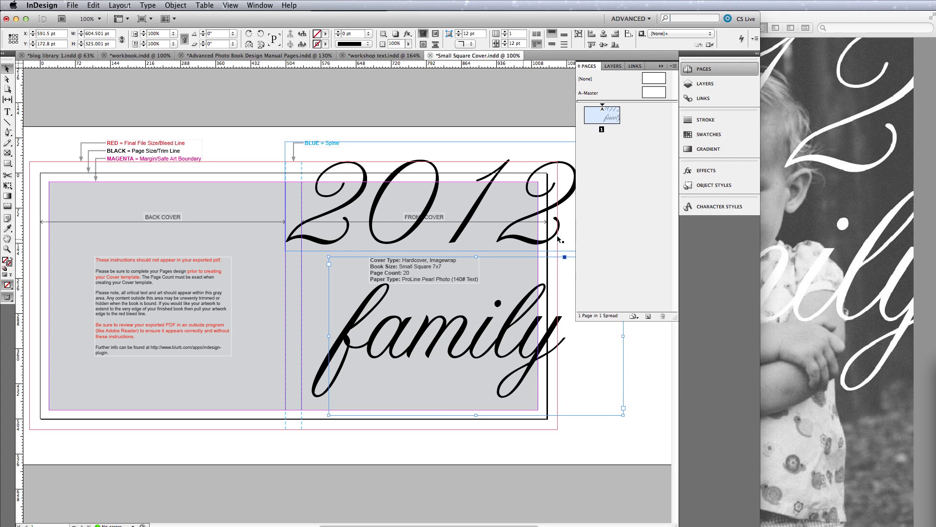
{"action": "left_click", "coordinate": [567, 467]}
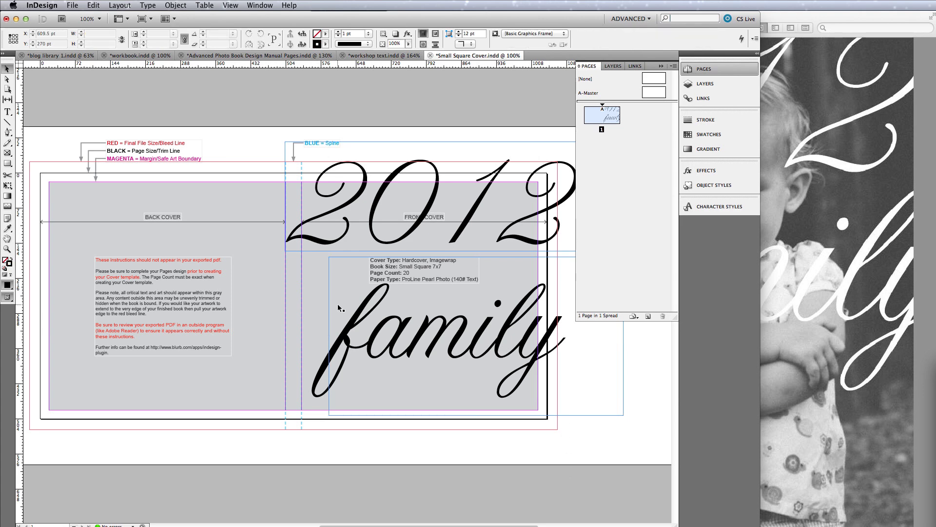
Step: Draw an empty rectangle frame from partway across the back cover to the front cover's edge
{"action": "left_click", "coordinate": [7, 152]}
{"action": "left_click_drag", "start_coordinate": [302, 162], "coordinate": [557, 429]}
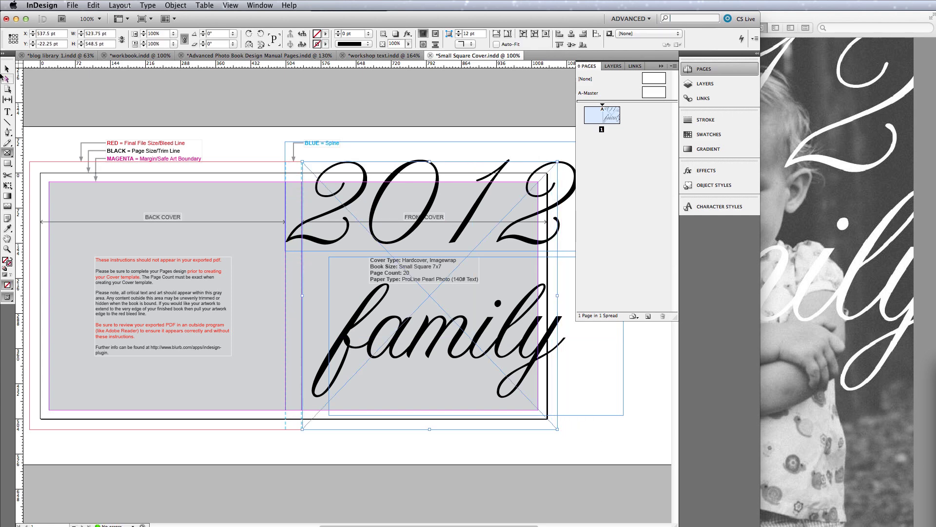
{"action": "left_click", "coordinate": [7, 68]}
{"action": "left_click_drag", "start_coordinate": [303, 296], "coordinate": [141, 297]}
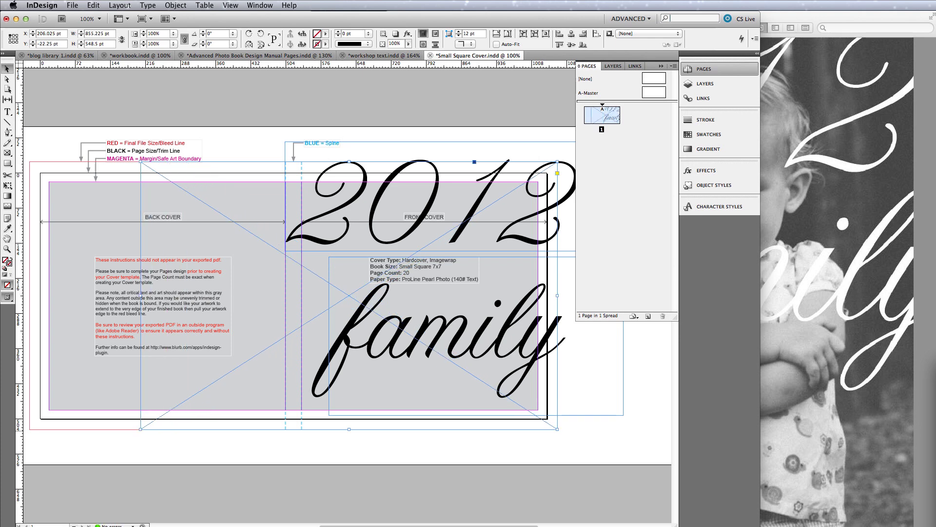
{"action": "key", "text": "super+Tab"}
Step: Drag 000019200021.jpg from the film 2012 folder into the new frame, then close Finder
{"action": "mouse_move", "coordinate": [642, 61]}
{"action": "left_mouse_down"}
{"action": "mouse_move", "coordinate": [651, 67]}
{"action": "mouse_move", "coordinate": [643, 72]}
{"action": "left_mouse_up"}
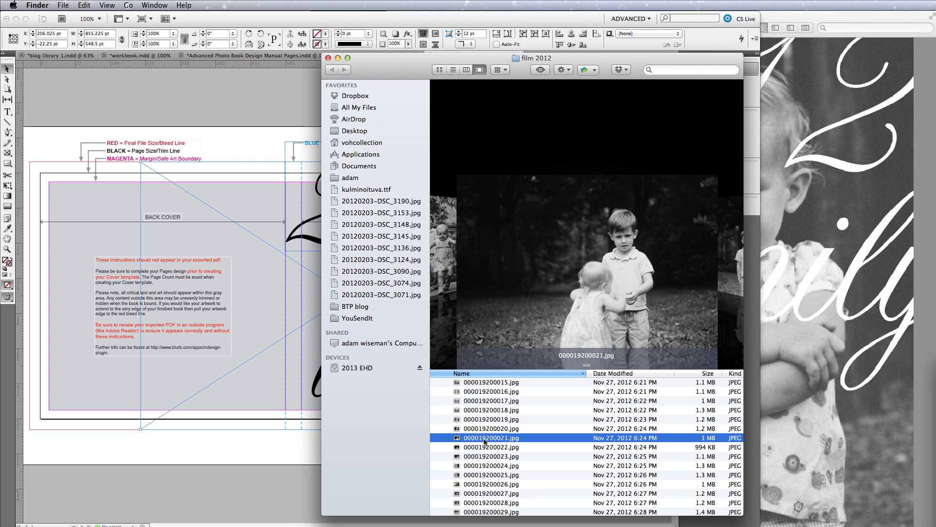
{"action": "left_click_drag", "start_coordinate": [456, 437], "coordinate": [280, 256]}
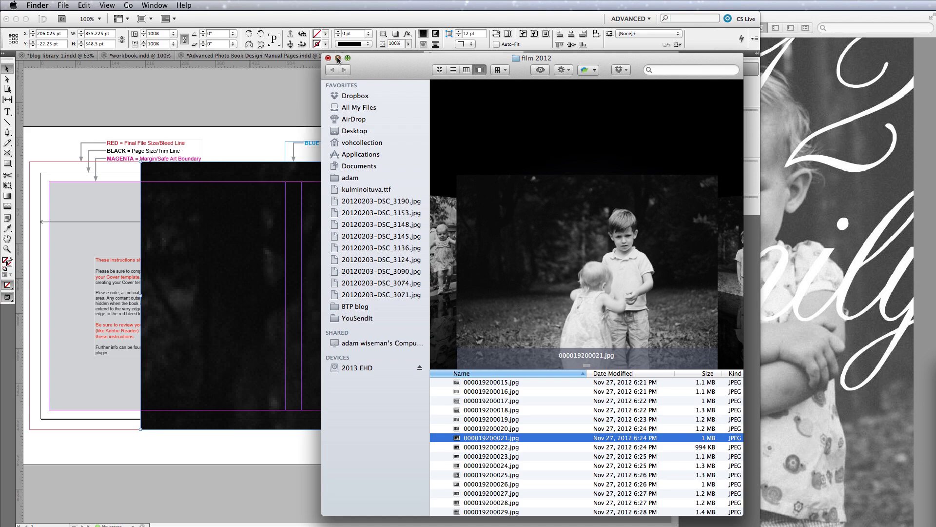
{"action": "left_click", "coordinate": [337, 58]}
{"action": "left_click", "coordinate": [255, 309]}
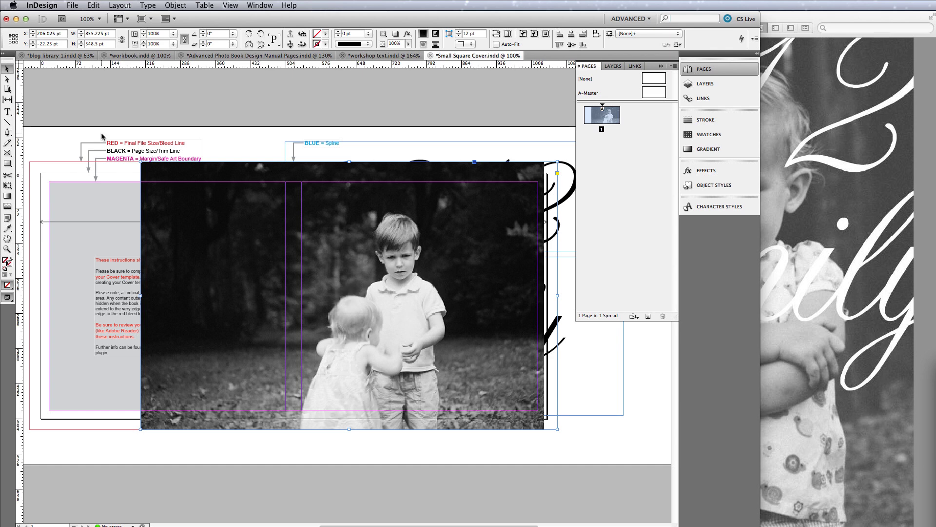
Step: Nudge the photo slightly up and left within the cover
{"action": "left_click", "coordinate": [255, 150]}
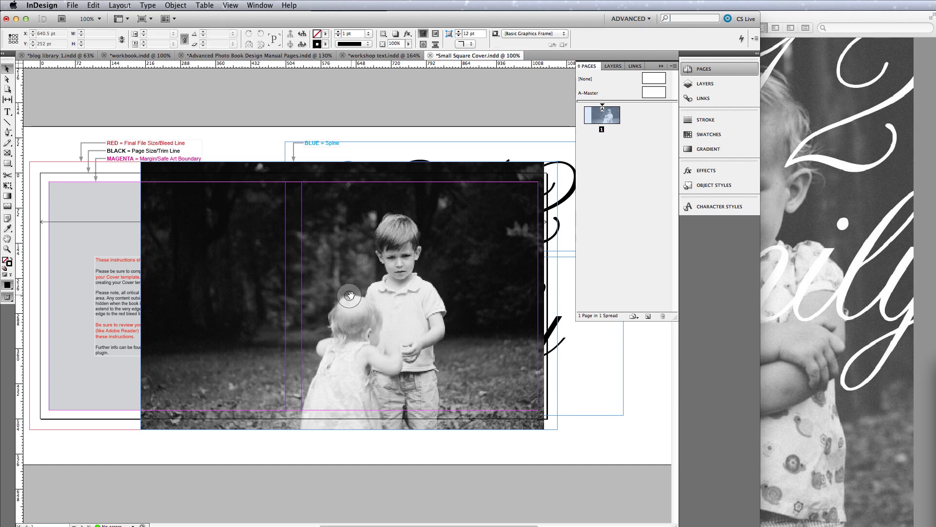
{"action": "left_click_drag", "start_coordinate": [355, 296], "coordinate": [357, 293]}
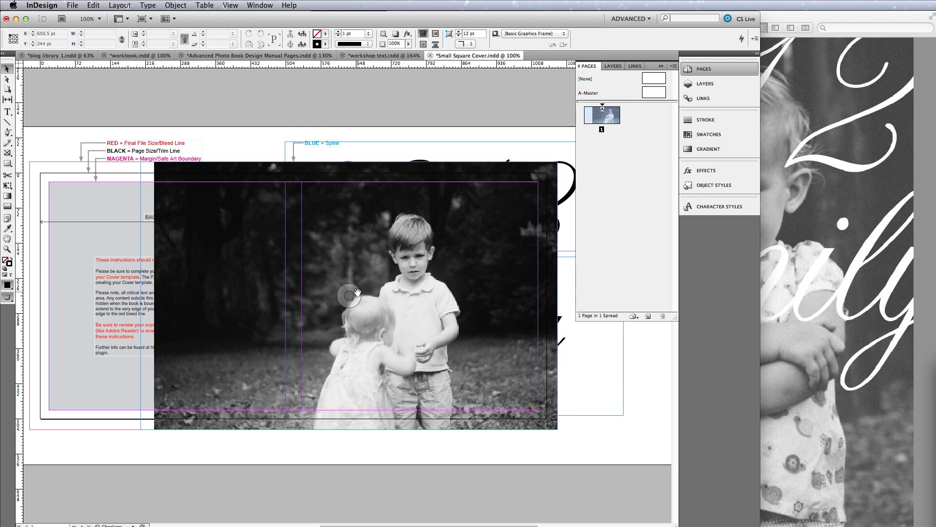
{"action": "right_click", "coordinate": [384, 297]}
{"action": "mouse_move", "coordinate": [418, 373]}
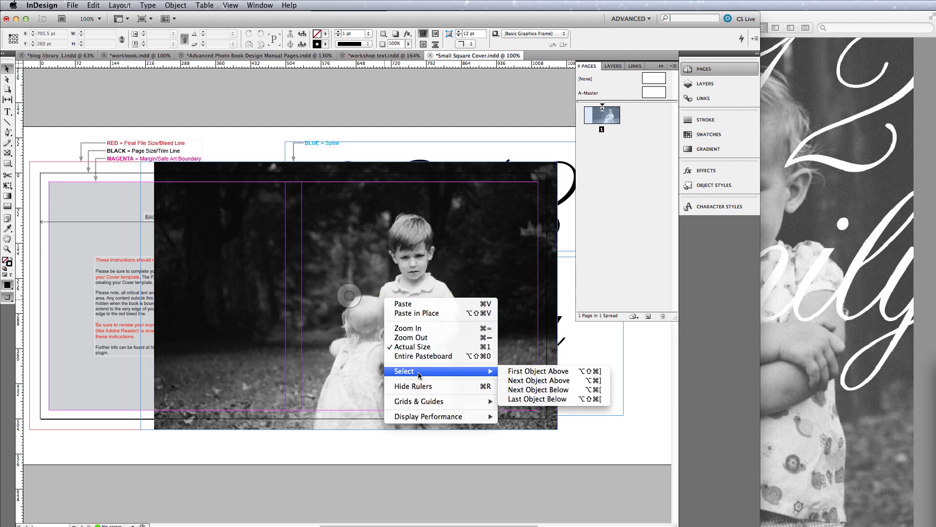
{"action": "key", "text": "Escape"}
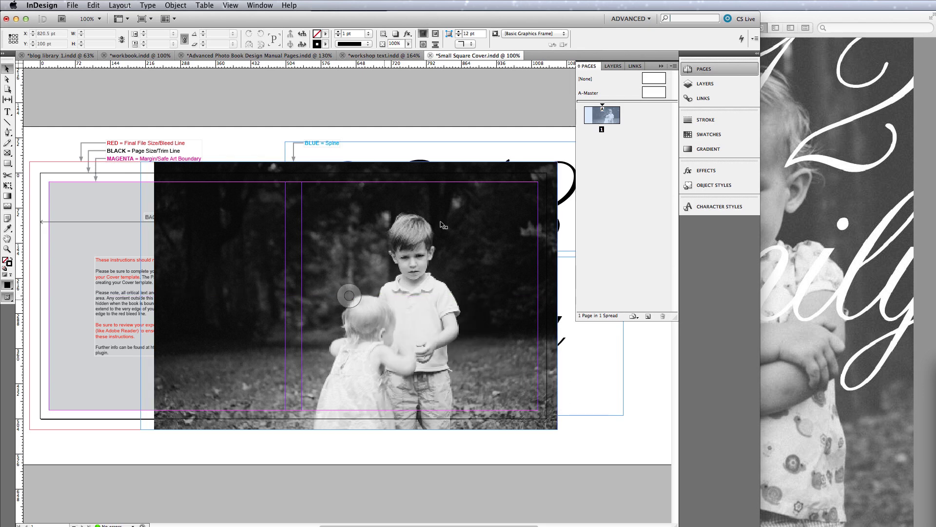
Step: Trim the photo frame's left edge inward and send it behind the lettering
{"action": "left_click", "coordinate": [490, 419]}
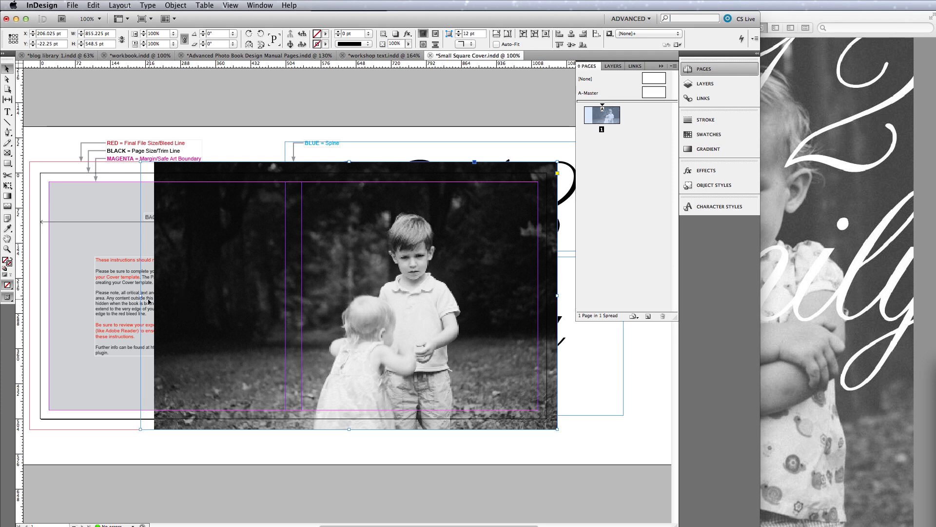
{"action": "left_click_drag", "start_coordinate": [141, 296], "coordinate": [154, 296]}
{"action": "right_click", "coordinate": [211, 292]}
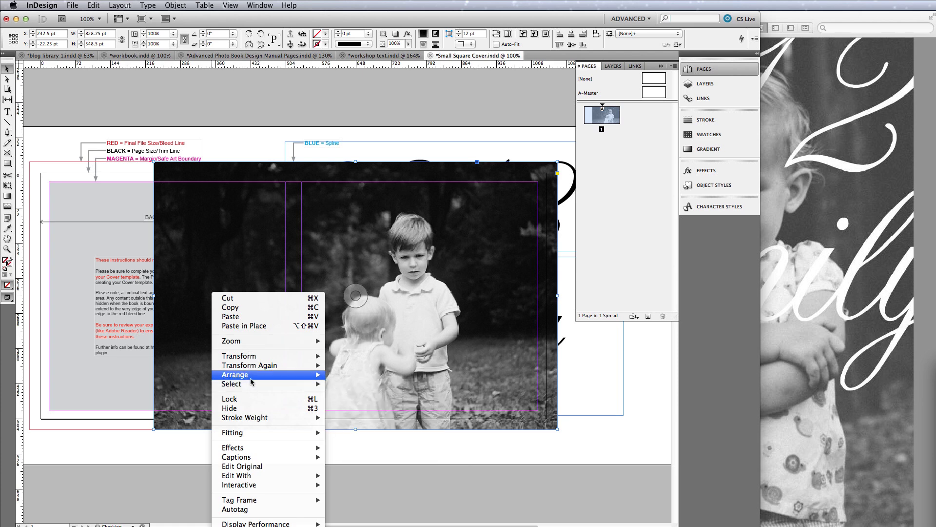
{"action": "mouse_move", "coordinate": [253, 376]}
{"action": "left_click", "coordinate": [365, 387]}
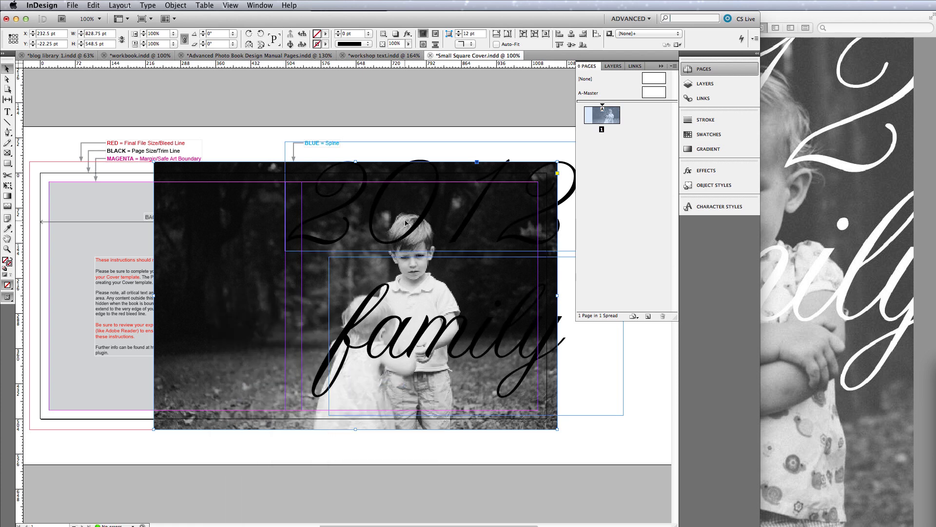
Step: Select the '2012' text and give it a white fill
{"action": "double_click", "coordinate": [415, 156]}
{"action": "key", "text": "super+a"}
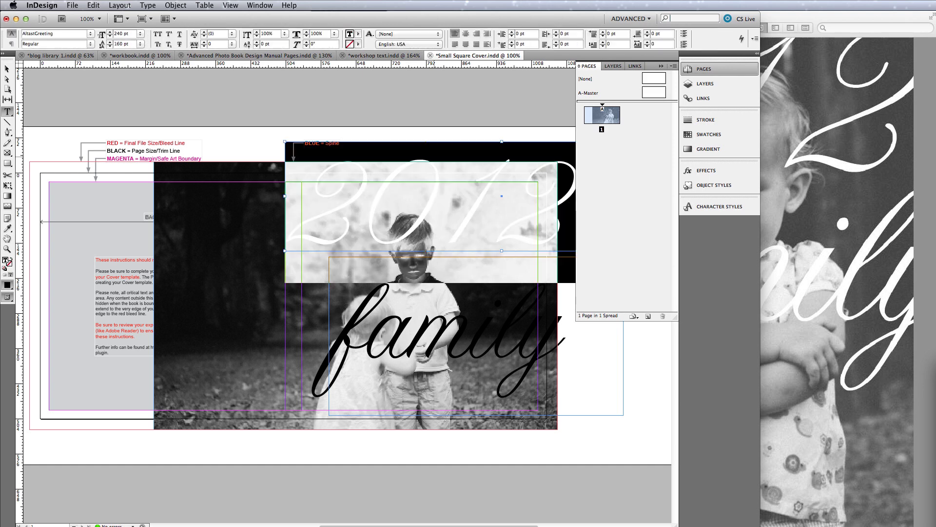
{"action": "left_click", "coordinate": [359, 33]}
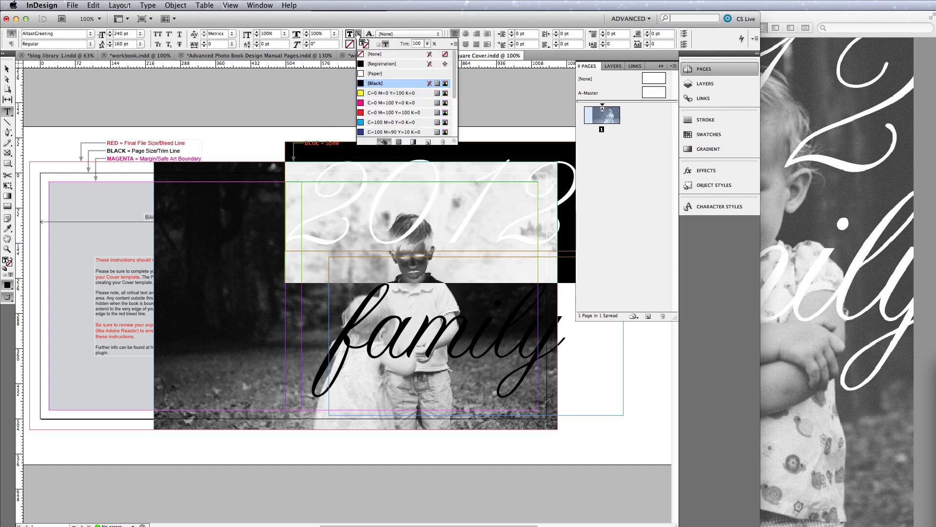
{"action": "left_click", "coordinate": [380, 73]}
{"action": "scroll", "coordinate": [390, 117], "scroll_direction": "down", "scroll_amount": 3}
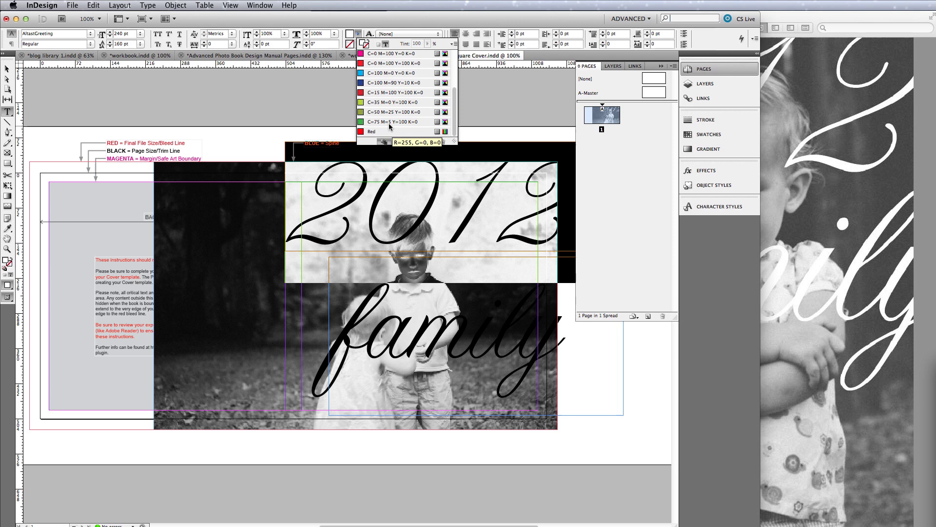
{"action": "scroll", "coordinate": [390, 117], "scroll_direction": "up", "scroll_amount": 3}
Step: Duplicate the Black swatch and lighten the Black copy's black percentage
{"action": "left_click", "coordinate": [709, 136]}
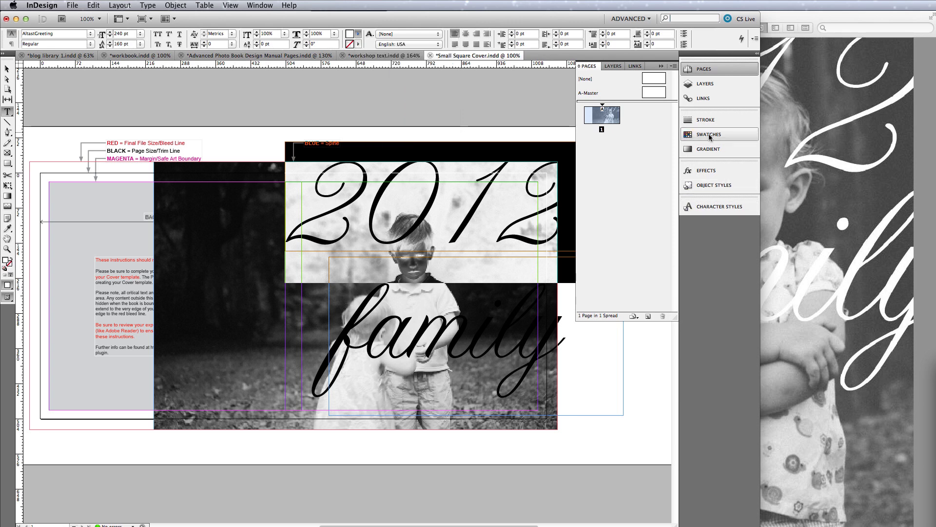
{"action": "left_click", "coordinate": [600, 168]}
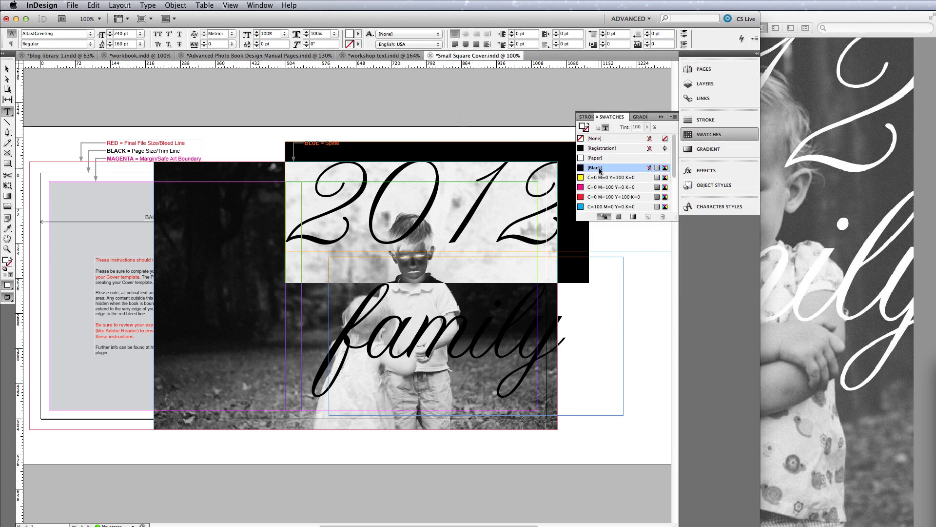
{"action": "left_click_drag", "start_coordinate": [600, 170], "coordinate": [648, 217]}
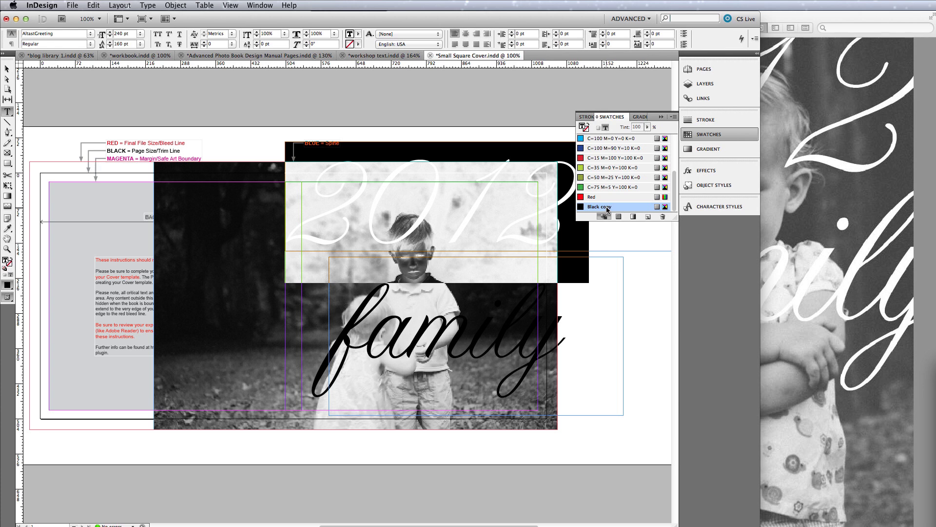
{"action": "double_click", "coordinate": [607, 209]}
{"action": "left_click", "coordinate": [639, 389]}
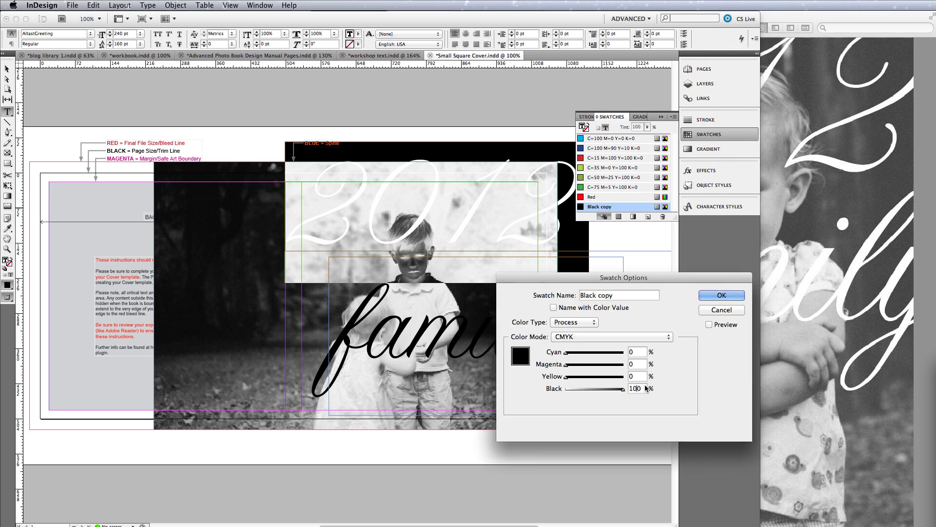
{"action": "key", "text": "BackSpace"}
{"action": "key", "text": "Return"}
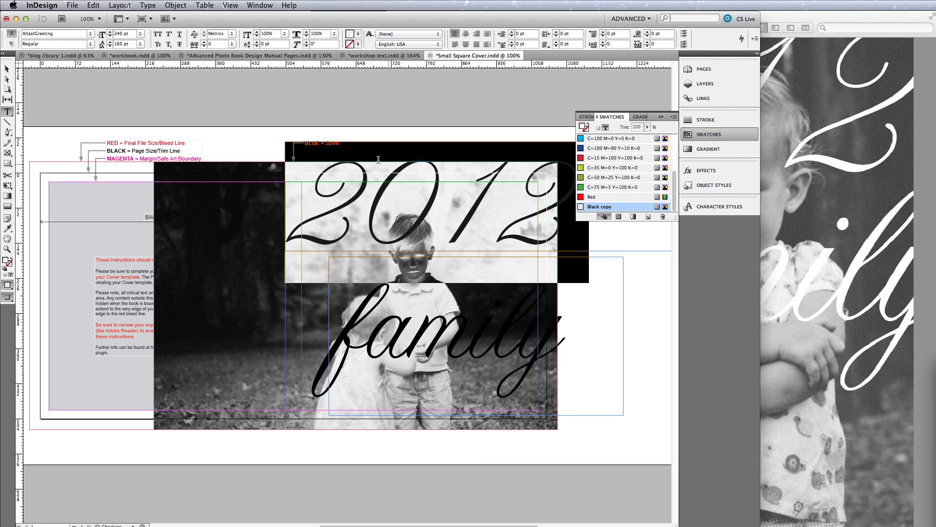
{"action": "left_click", "coordinate": [7, 69]}
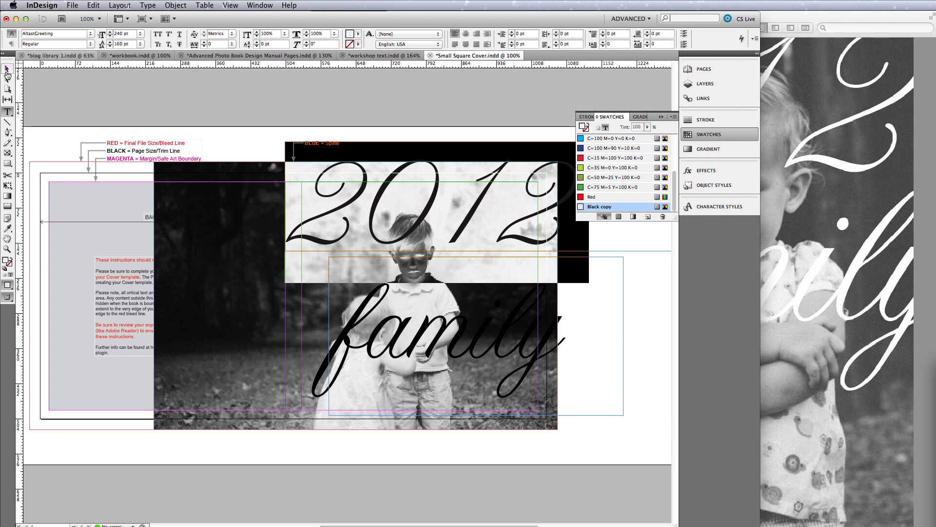
Step: Reselect the '2012' lettering and set the Black copy swatch to 20% black
{"action": "double_click", "coordinate": [463, 233]}
{"action": "left_click_drag", "start_coordinate": [537, 226], "coordinate": [205, 218]}
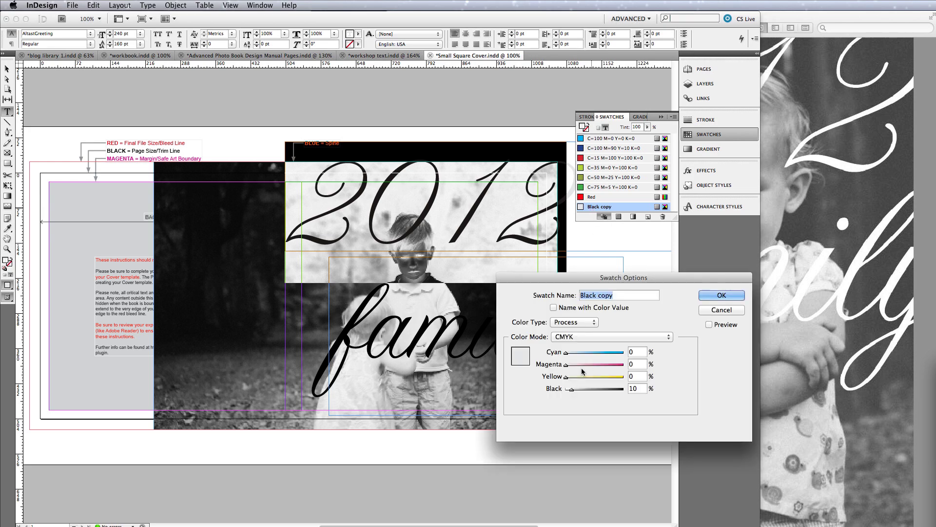
{"action": "left_click", "coordinate": [633, 389]}
{"action": "key", "text": "BackSpace"}
{"action": "type", "text": "2"}
{"action": "key", "text": "Return"}
Step: Select all the 'family' text and create a new 'Black copy' swatch from Black
{"action": "key", "text": "Escape"}
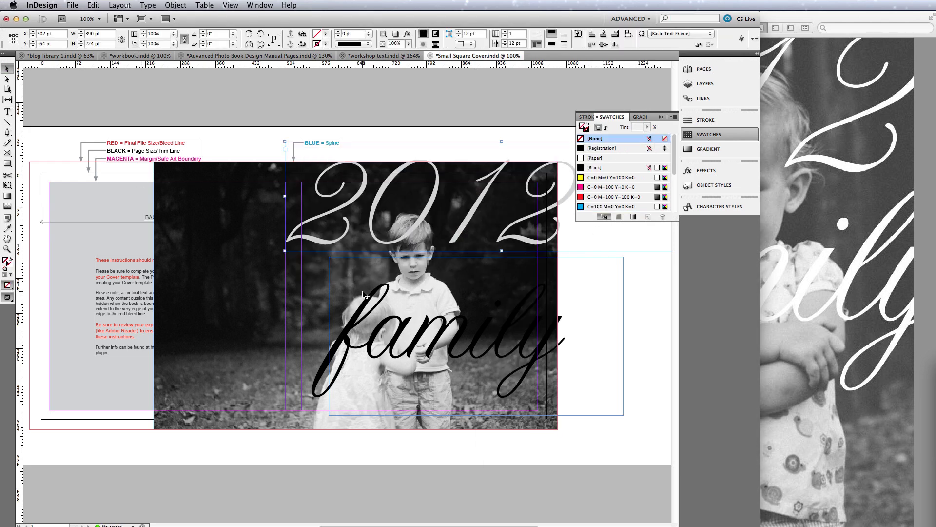
{"action": "double_click", "coordinate": [409, 332]}
{"action": "key", "text": "super+a"}
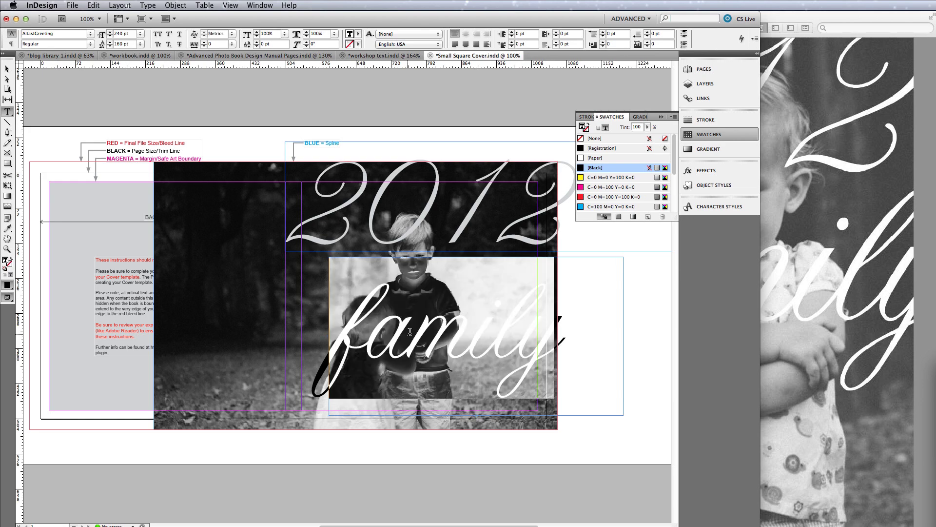
{"action": "left_click", "coordinate": [359, 34]}
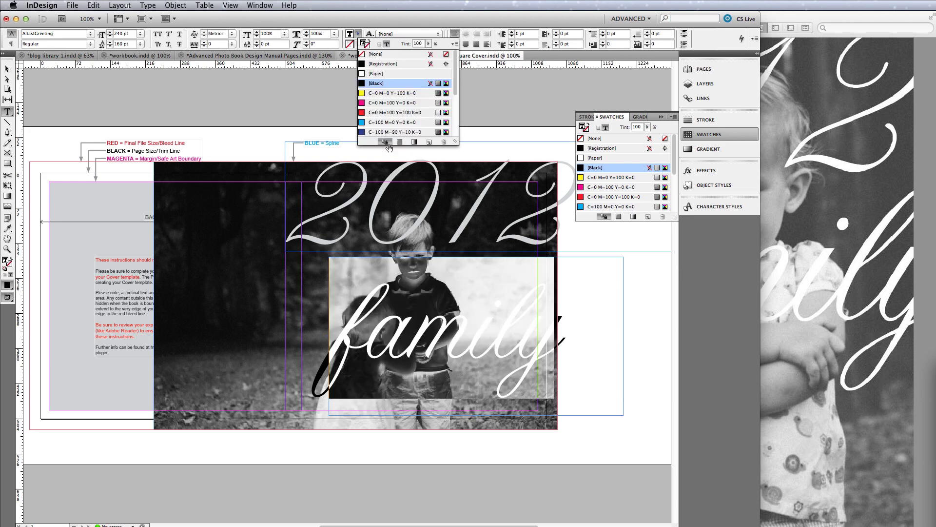
{"action": "left_click", "coordinate": [385, 142]}
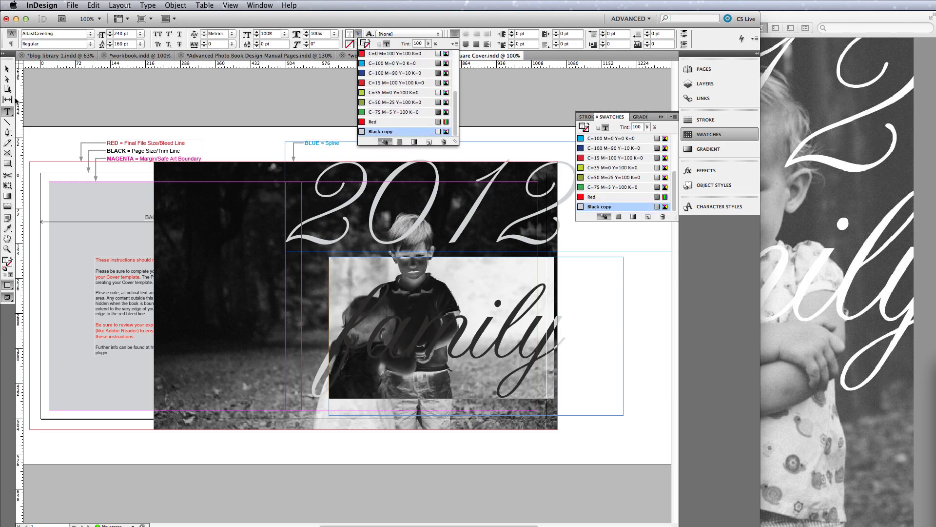
{"action": "left_click", "coordinate": [6, 69]}
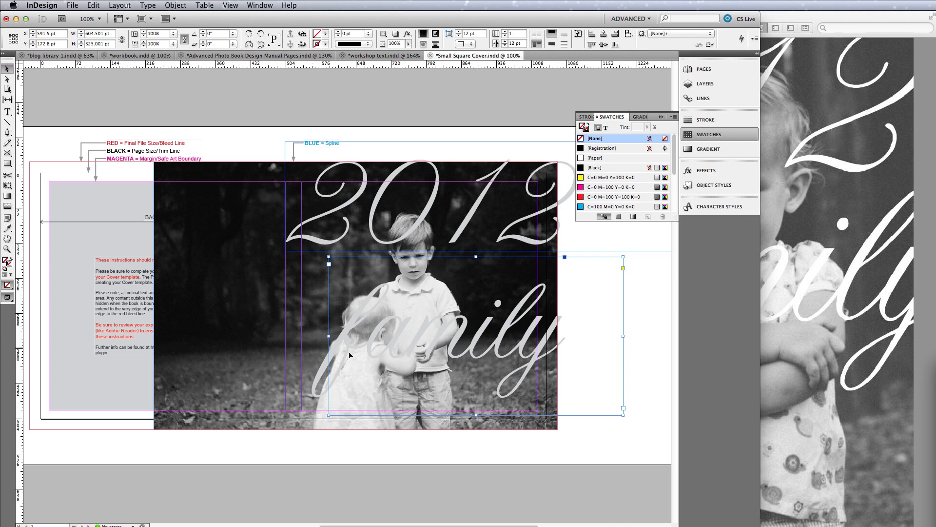
Step: Fill the whole 'family' line with solid [Black]
{"action": "double_click", "coordinate": [422, 338]}
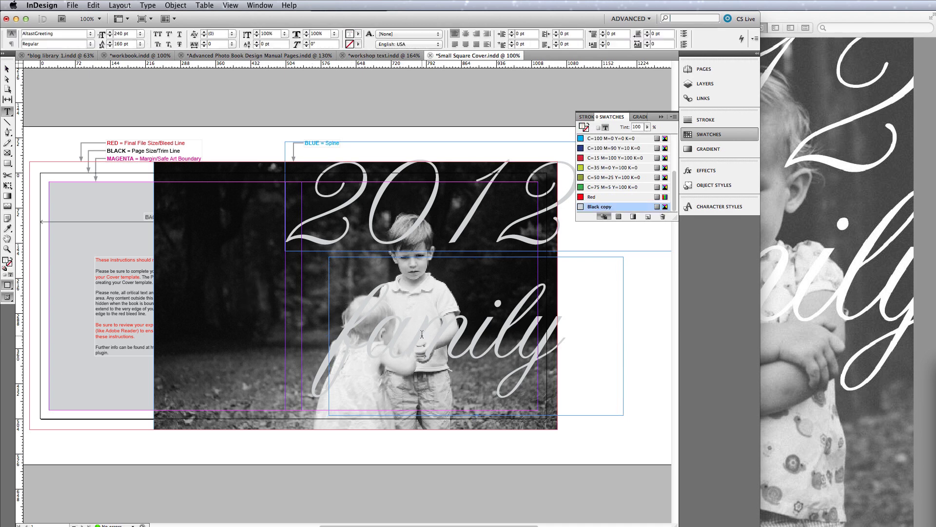
{"action": "triple_click", "coordinate": [422, 334]}
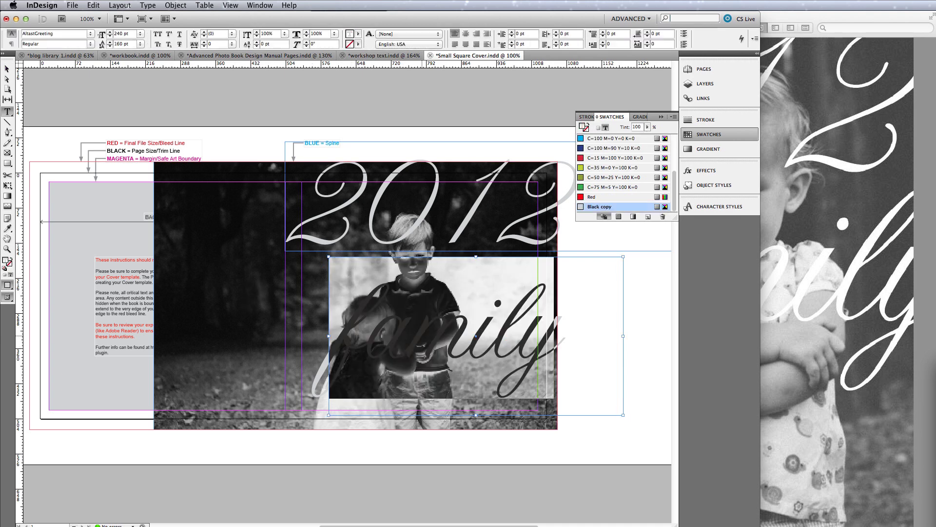
{"action": "left_click", "coordinate": [358, 33]}
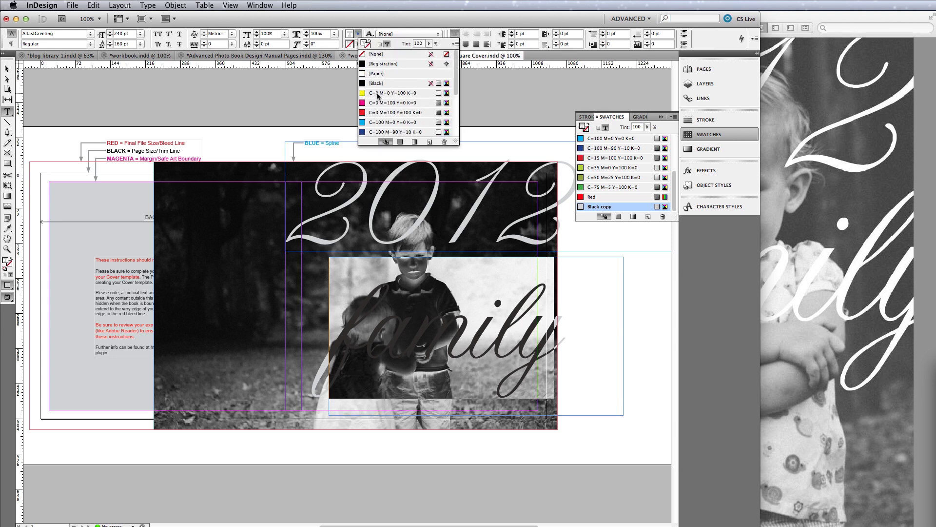
{"action": "left_click", "coordinate": [376, 82]}
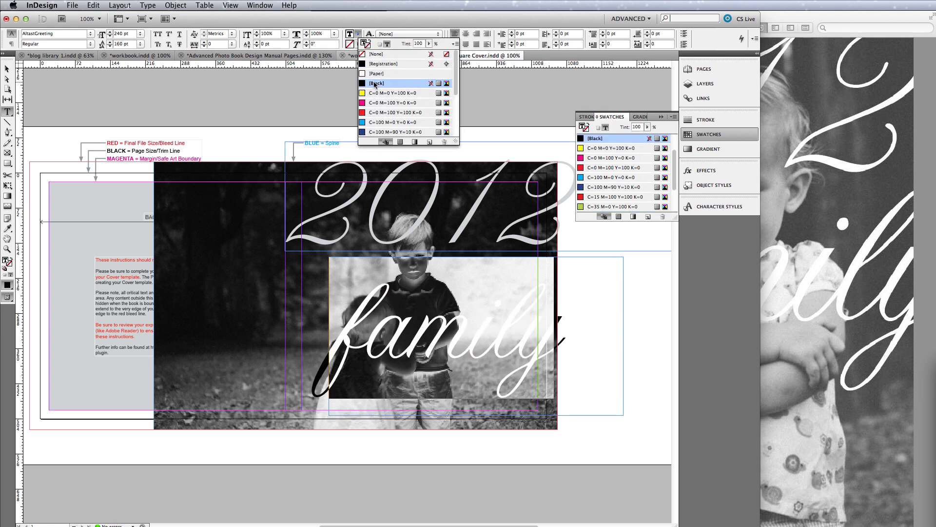
{"action": "key", "text": "Escape"}
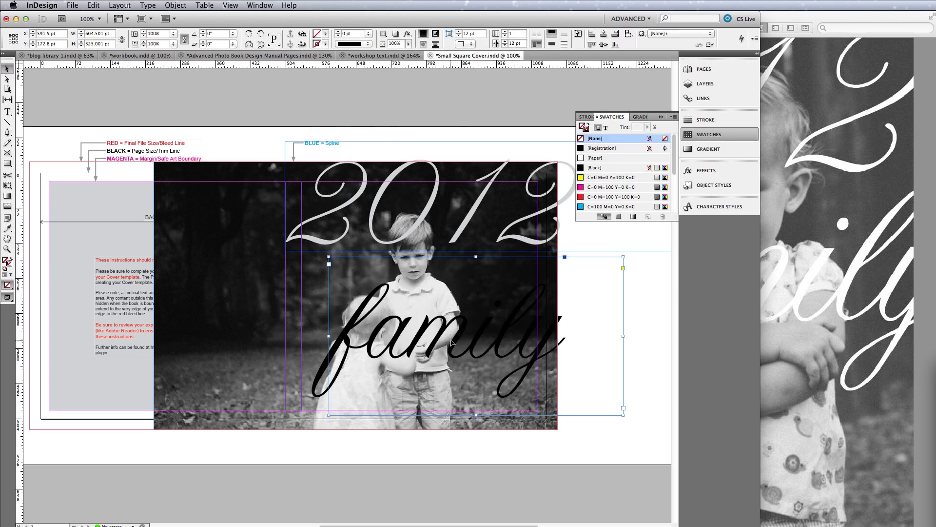
Step: Move the 'family' text frame to the lower-left corner of the cover
{"action": "scroll", "coordinate": [451, 343], "scroll_direction": "left", "scroll_amount": 3}
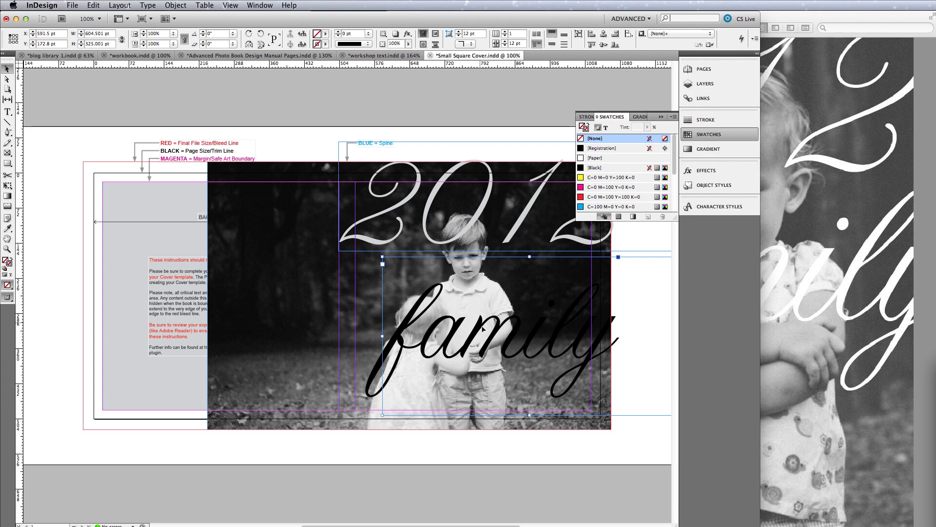
{"action": "left_click_drag", "start_coordinate": [475, 288], "coordinate": [198, 317]}
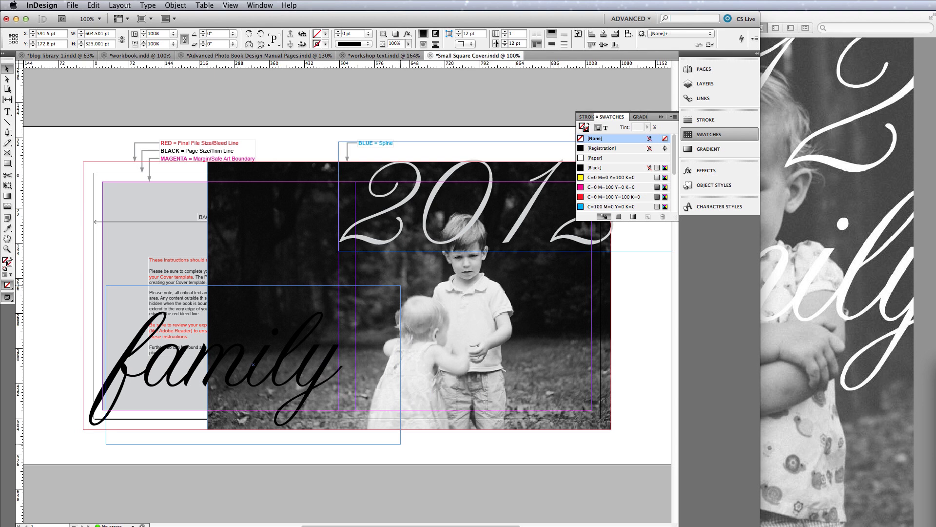
{"action": "left_click_drag", "start_coordinate": [208, 357], "coordinate": [205, 362]}
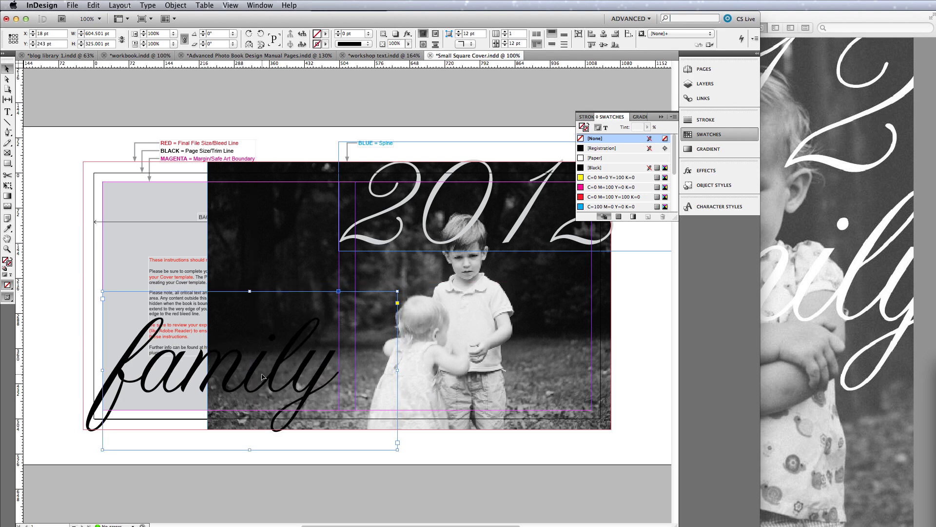
Step: Recolour all of the 'family' text with the light grey swatch
{"action": "double_click", "coordinate": [263, 376]}
{"action": "key", "text": "super+a"}
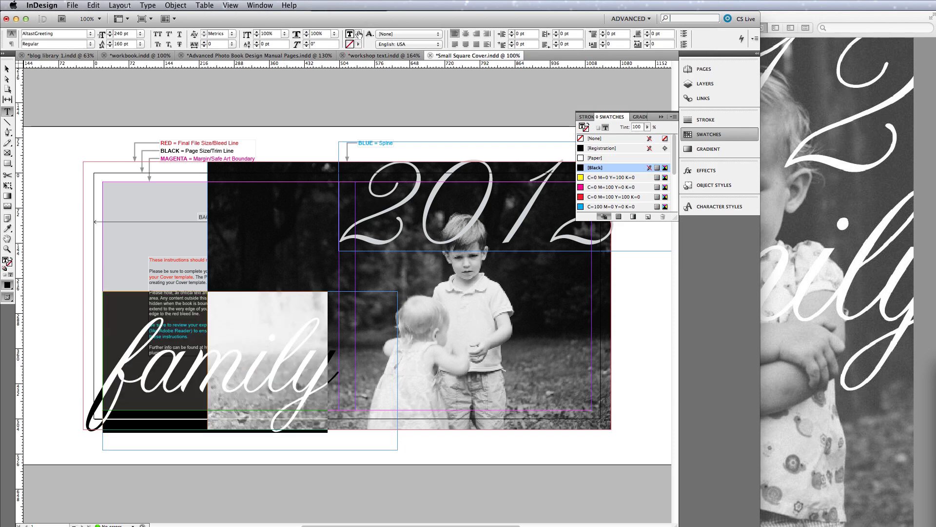
{"action": "left_click", "coordinate": [359, 34]}
{"action": "scroll", "coordinate": [381, 124], "scroll_direction": "down", "scroll_amount": 3}
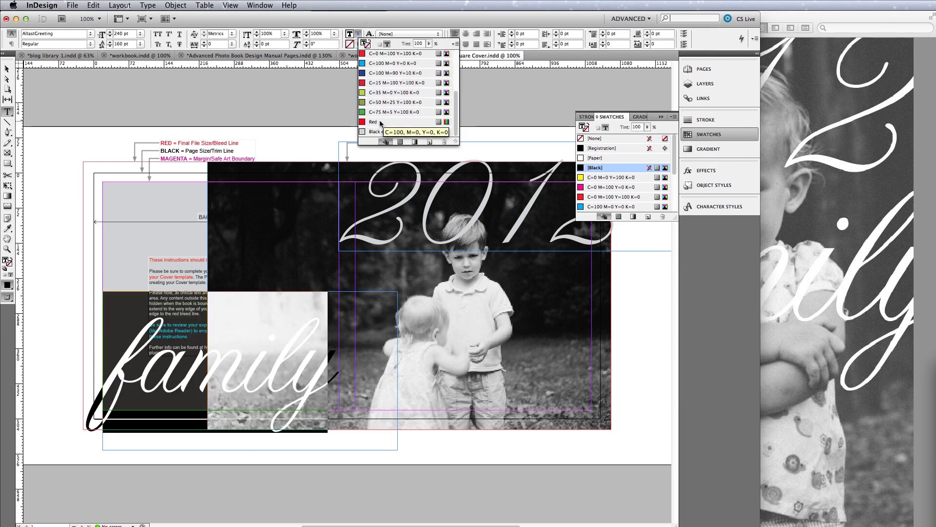
{"action": "left_click", "coordinate": [381, 126]}
{"action": "key", "text": "Escape"}
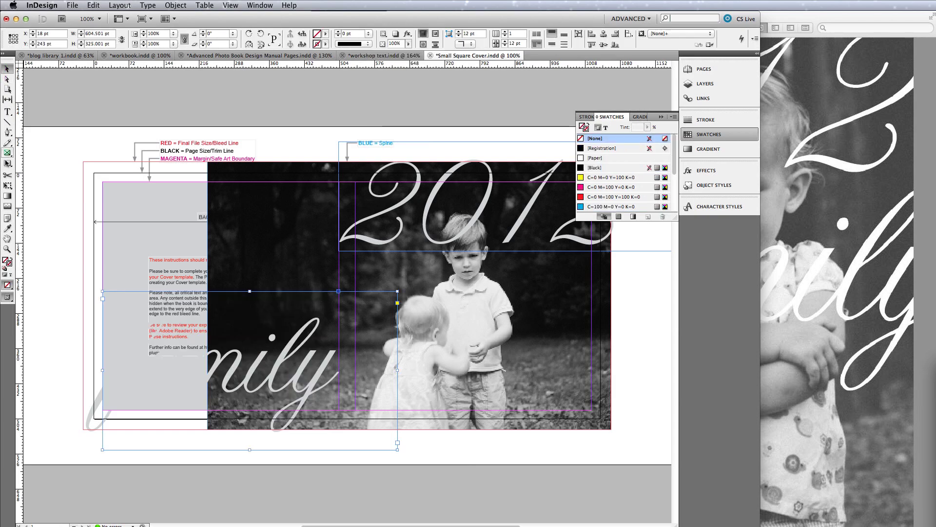
{"action": "left_click", "coordinate": [7, 164]}
Step: Draw a rectangle over the back cover and fill it with black sampled from the photo
{"action": "left_click_drag", "start_coordinate": [83, 162], "coordinate": [257, 429]}
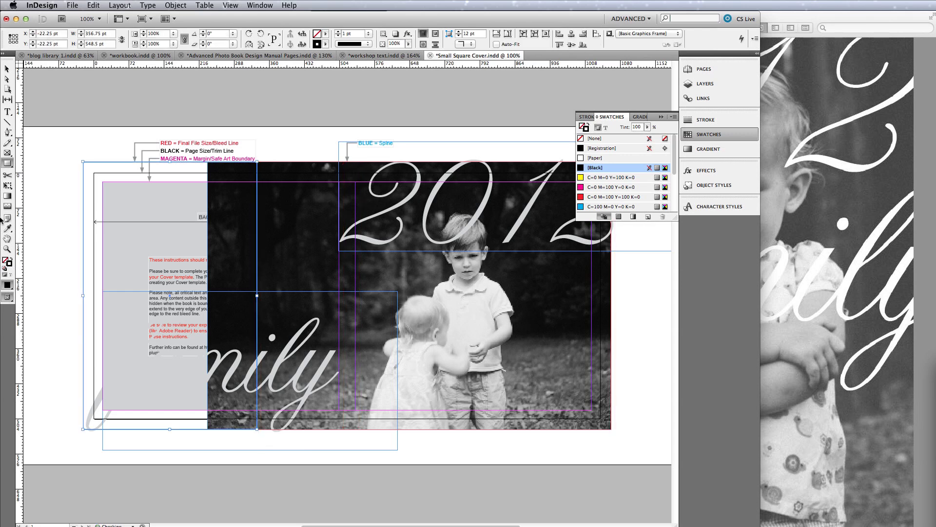
{"action": "key", "text": "slash"}
{"action": "left_click", "coordinate": [8, 228]}
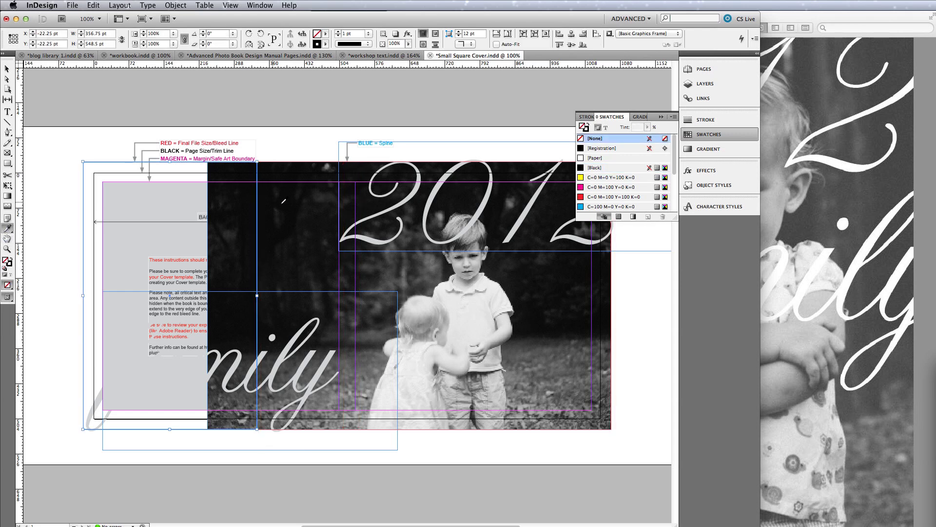
{"action": "left_click", "coordinate": [263, 224]}
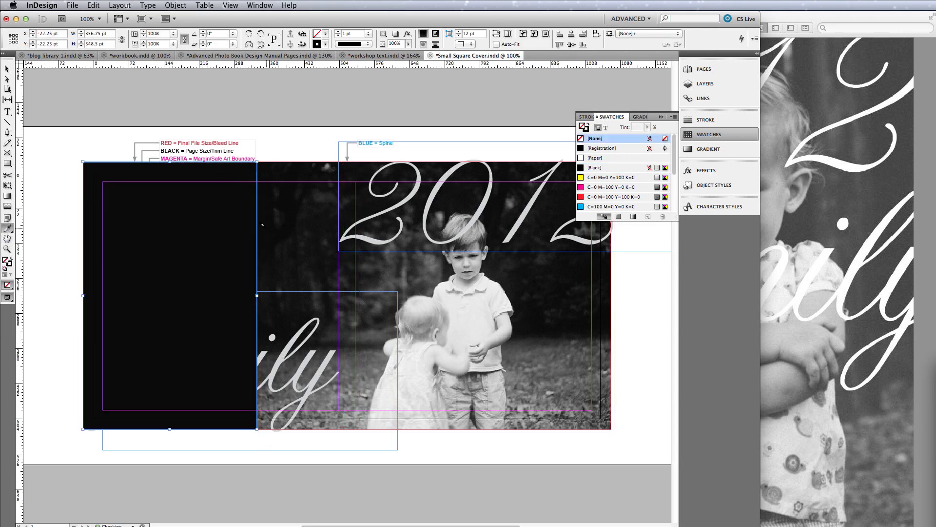
Step: Send the black rectangle to the back, behind everything
{"action": "left_click", "coordinate": [7, 68]}
{"action": "right_click", "coordinate": [167, 228]}
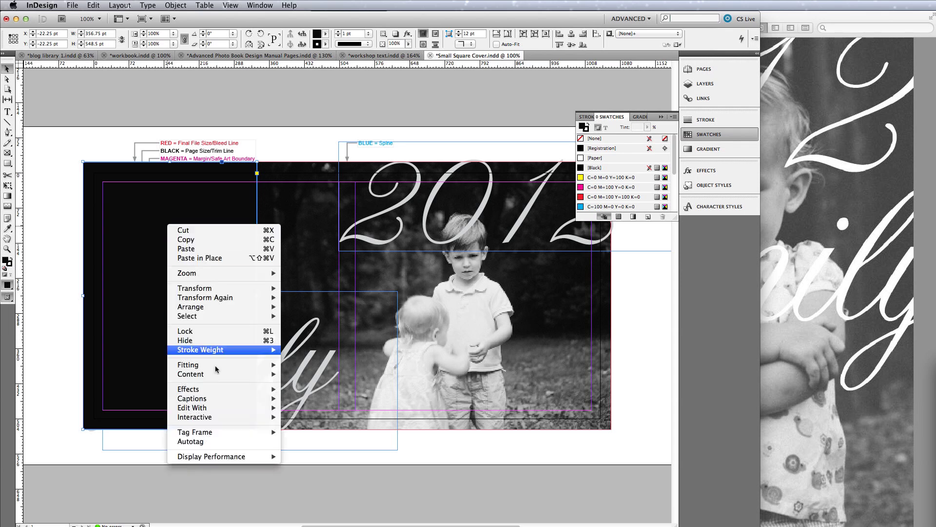
{"action": "mouse_move", "coordinate": [211, 306]}
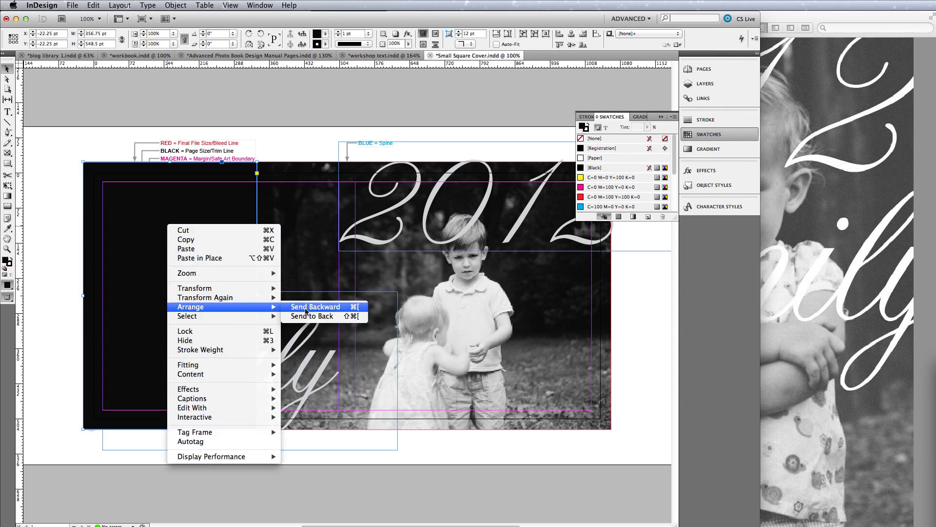
{"action": "left_click", "coordinate": [318, 319]}
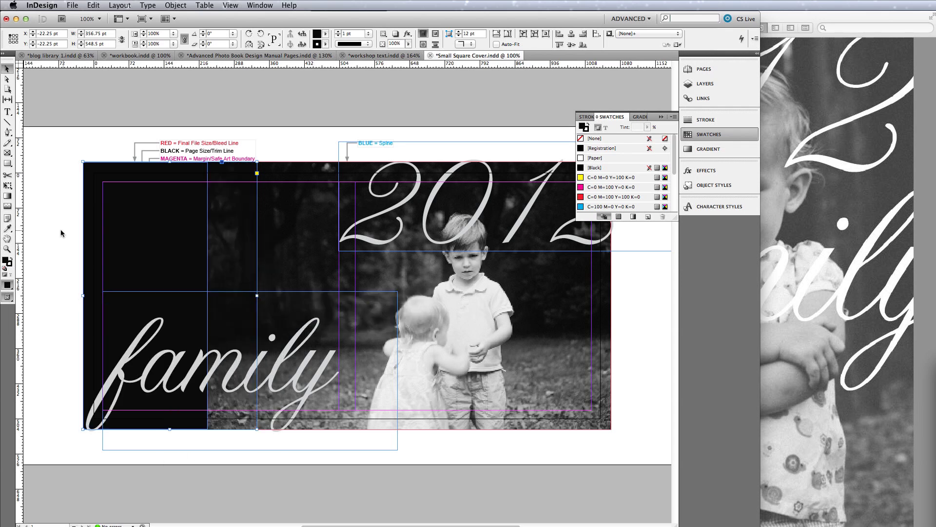
Step: Move the photo left over the back cover and send it behind the text
{"action": "left_click", "coordinate": [60, 244]}
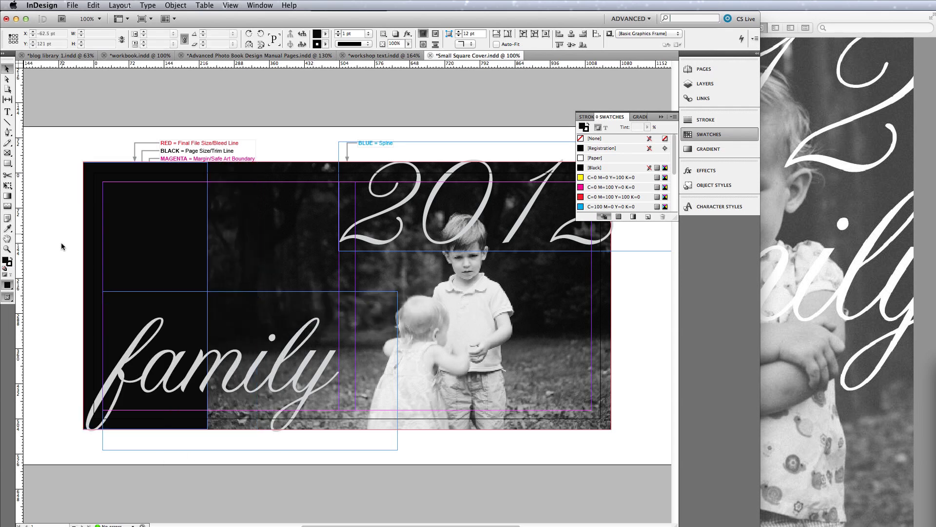
{"action": "left_click", "coordinate": [266, 240]}
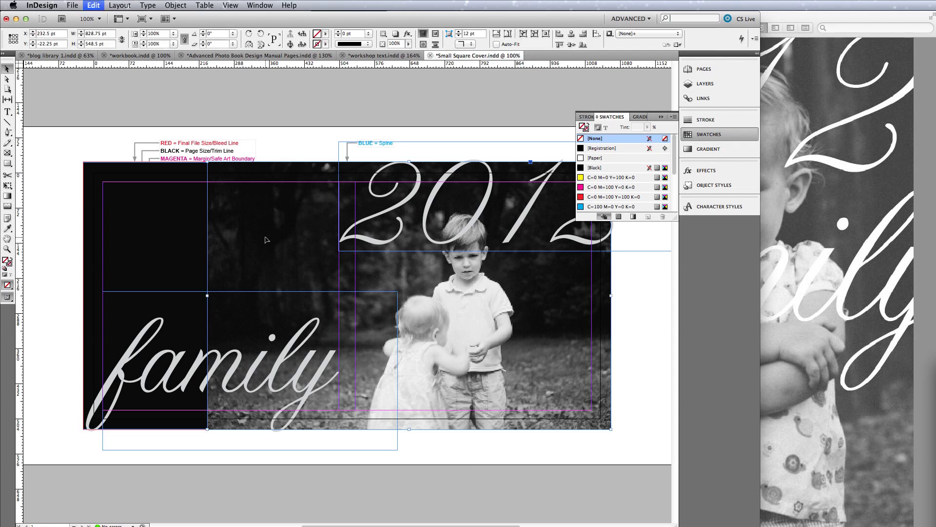
{"action": "left_click_drag", "start_coordinate": [266, 239], "coordinate": [142, 239]}
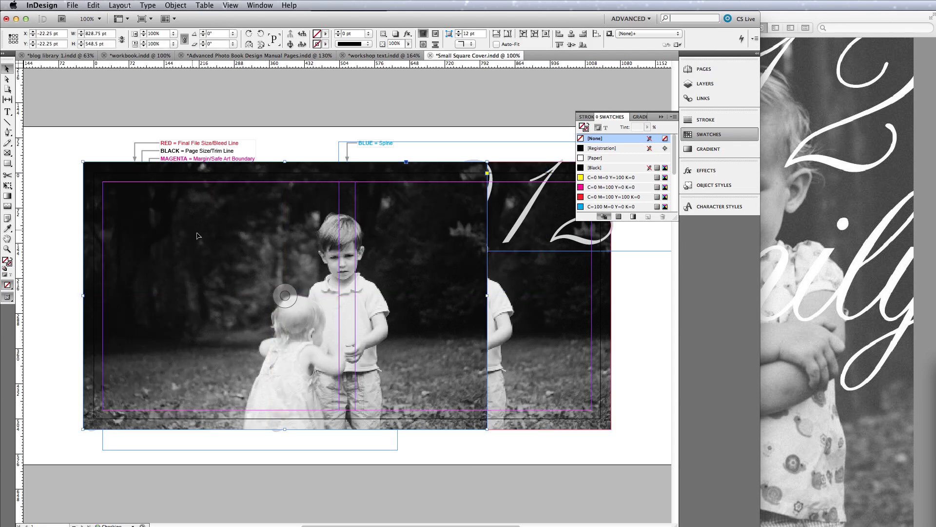
{"action": "right_click", "coordinate": [188, 228]}
{"action": "key", "text": "Escape"}
{"action": "key", "text": "super+z"}
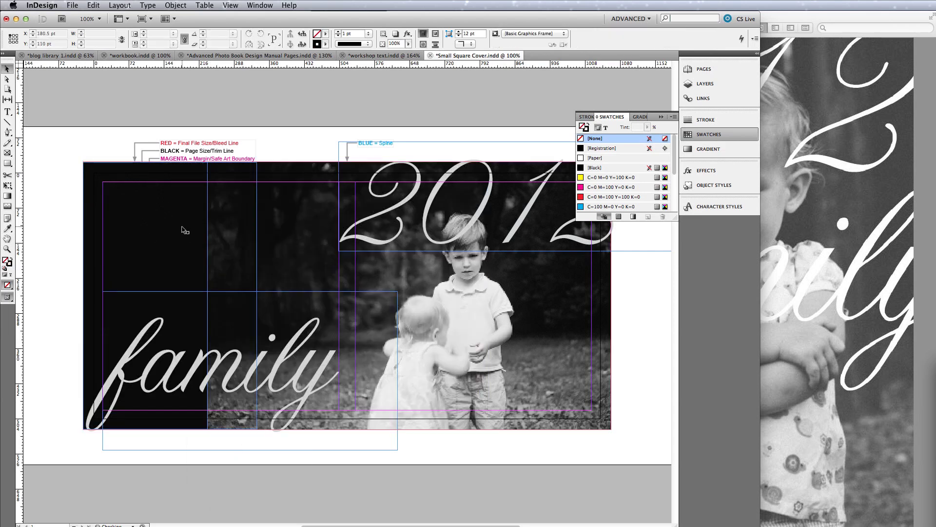
{"action": "key", "text": "super+shift+z"}
{"action": "right_click", "coordinate": [184, 228]}
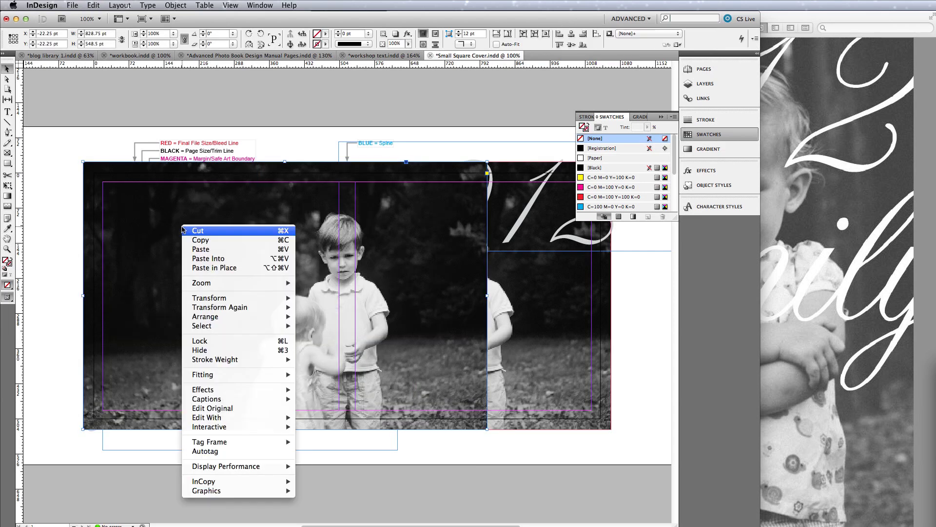
{"action": "mouse_move", "coordinate": [294, 318]}
{"action": "left_click", "coordinate": [323, 326]}
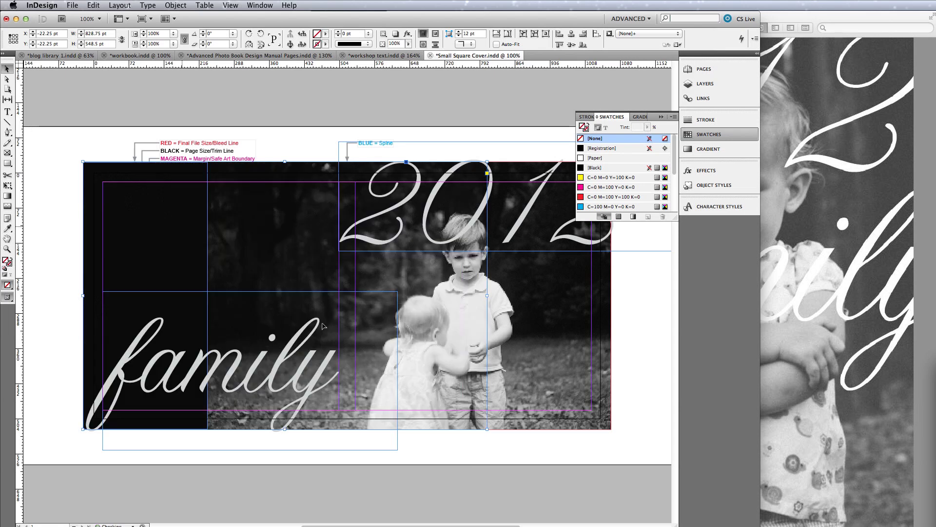
Step: Place the black rectangle under the photo, enlarge the image, and nudge '2012' slightly down-left
{"action": "left_click_drag", "start_coordinate": [194, 180], "coordinate": [202, 479]}
{"action": "left_click_drag", "start_coordinate": [114, 488], "coordinate": [105, 465]}
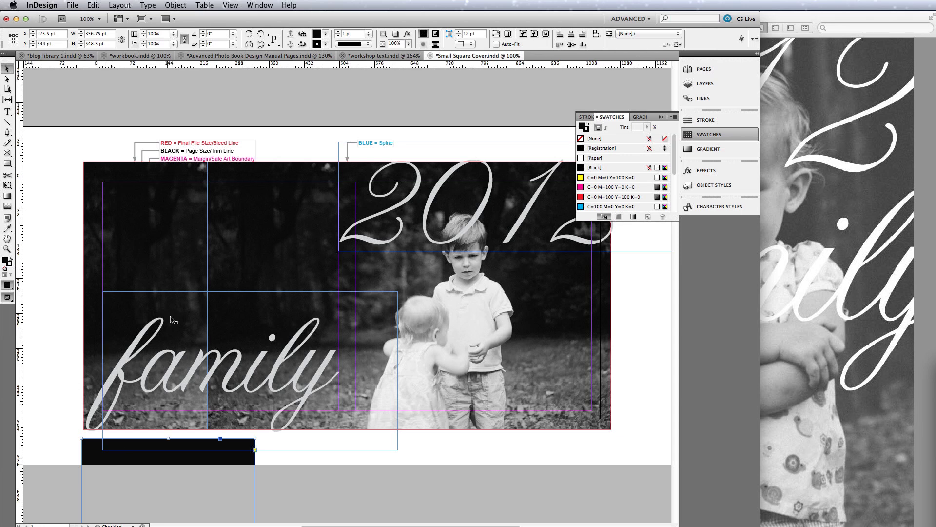
{"action": "left_click", "coordinate": [166, 262]}
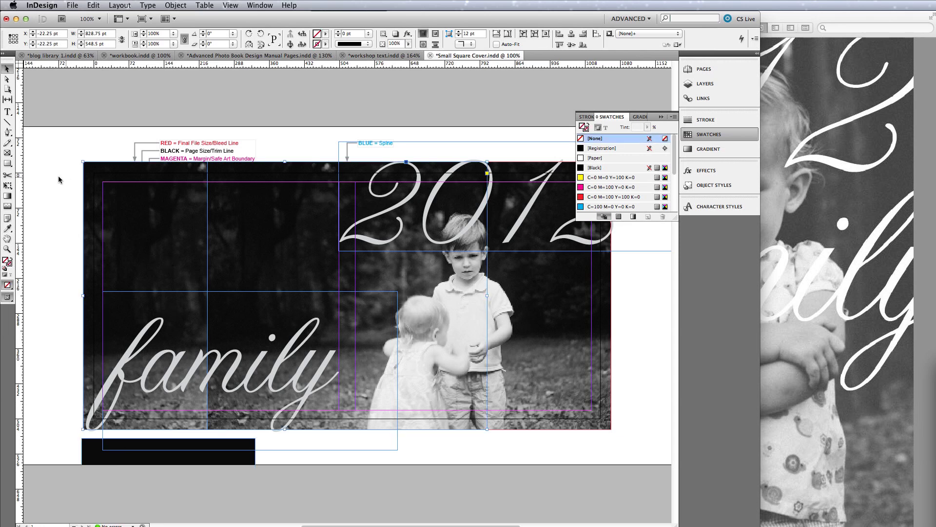
{"action": "left_click", "coordinate": [284, 295]}
{"action": "left_click_drag", "start_coordinate": [486, 430], "coordinate": [665, 525]}
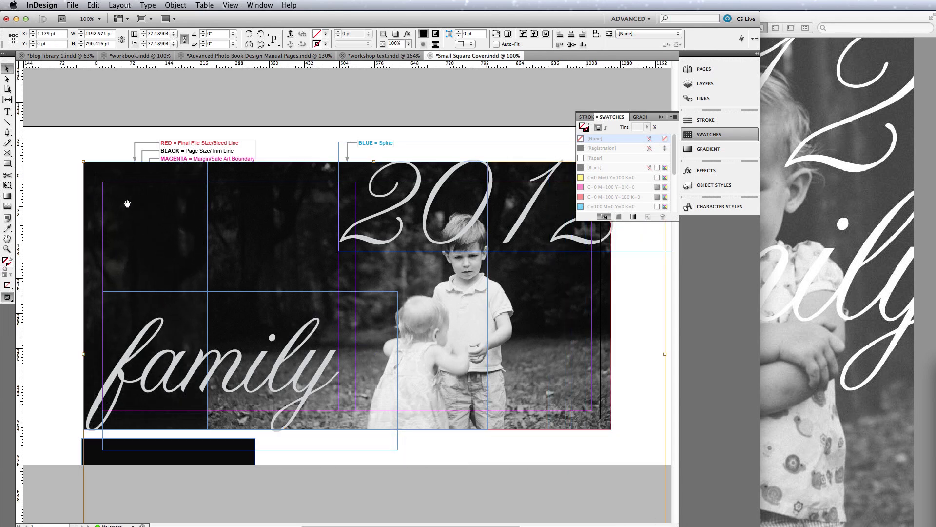
{"action": "left_click", "coordinate": [63, 178]}
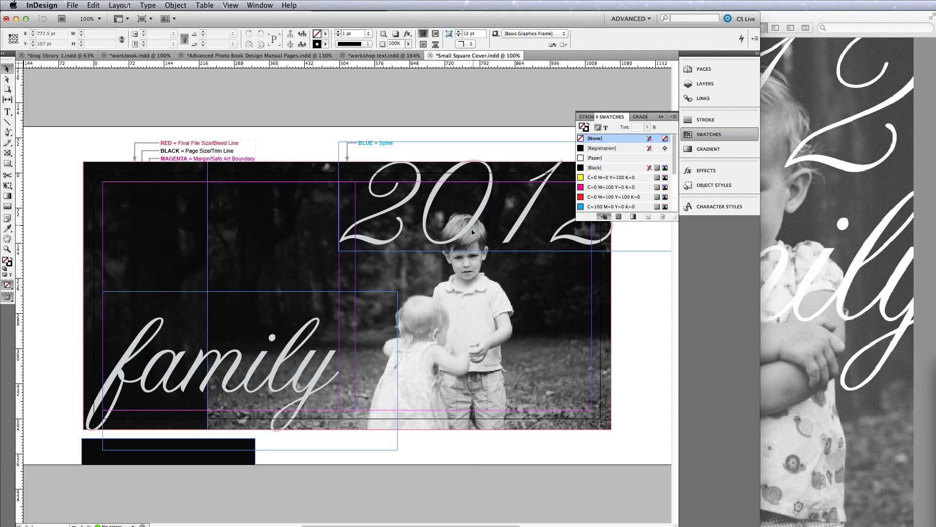
{"action": "left_click_drag", "start_coordinate": [466, 234], "coordinate": [464, 246]}
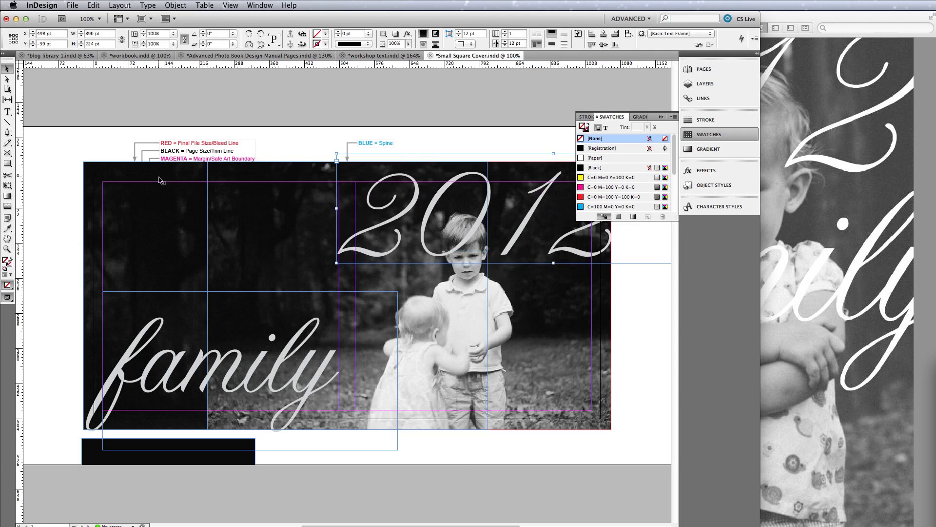
{"action": "left_click", "coordinate": [52, 191]}
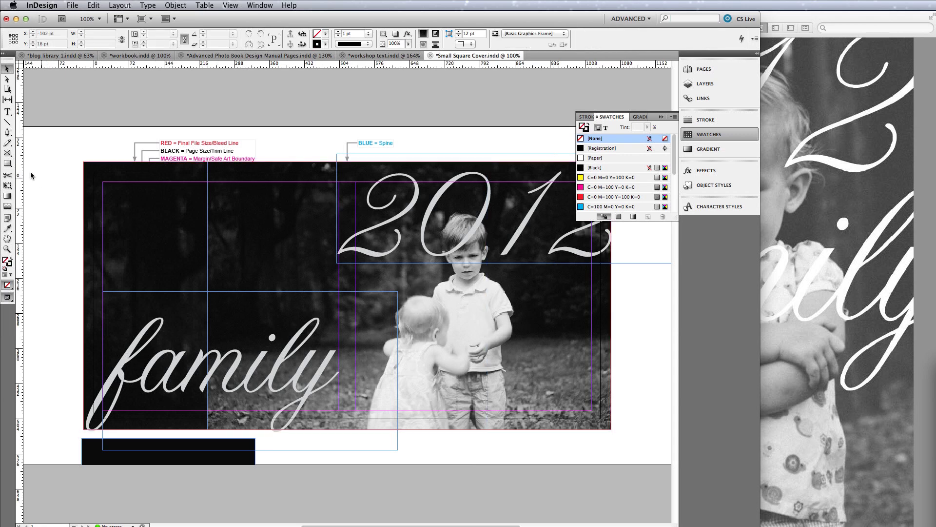
Step: Draw a text frame on the photo's left side, set to Century Gothic in the Black copy swatch
{"action": "left_click", "coordinate": [8, 143]}
{"action": "left_click", "coordinate": [7, 111]}
{"action": "left_click_drag", "start_coordinate": [144, 213], "coordinate": [297, 239]}
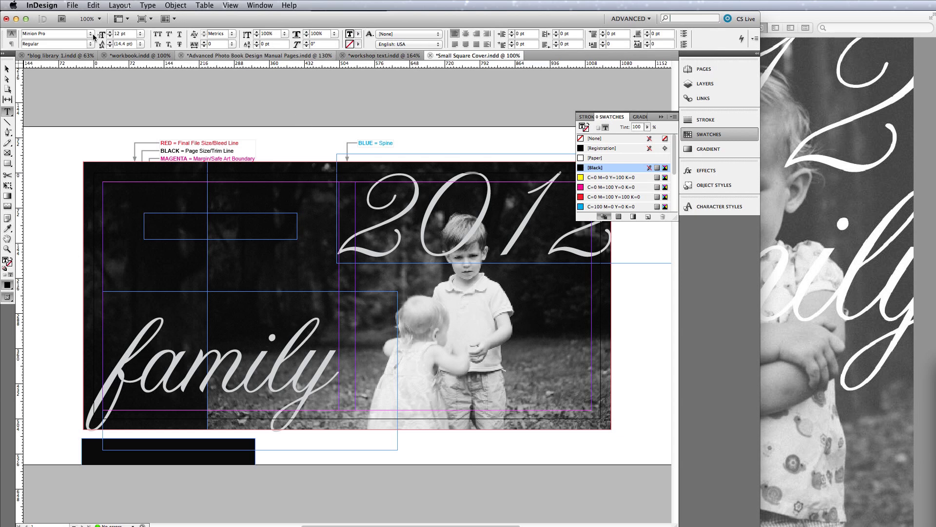
{"action": "left_click", "coordinate": [73, 32]}
{"action": "type", "text": "Century"}
{"action": "key", "text": "Tab"}
{"action": "key", "text": "Tab"}
{"action": "key", "text": "Tab"}
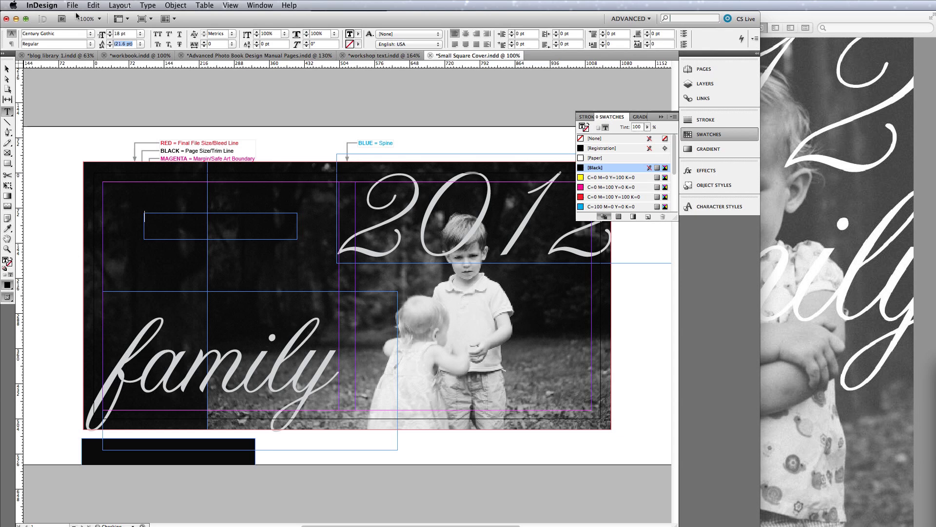
{"action": "left_click", "coordinate": [358, 32]}
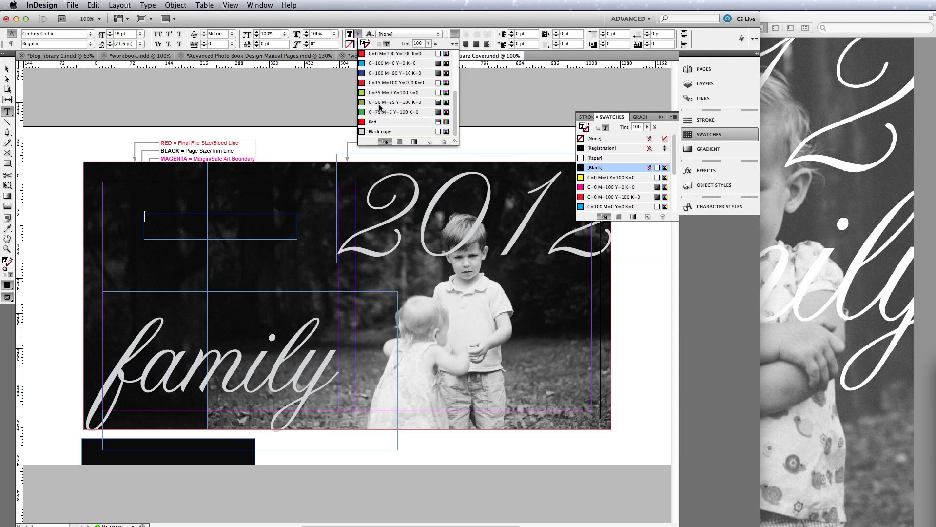
{"action": "left_click", "coordinate": [377, 132]}
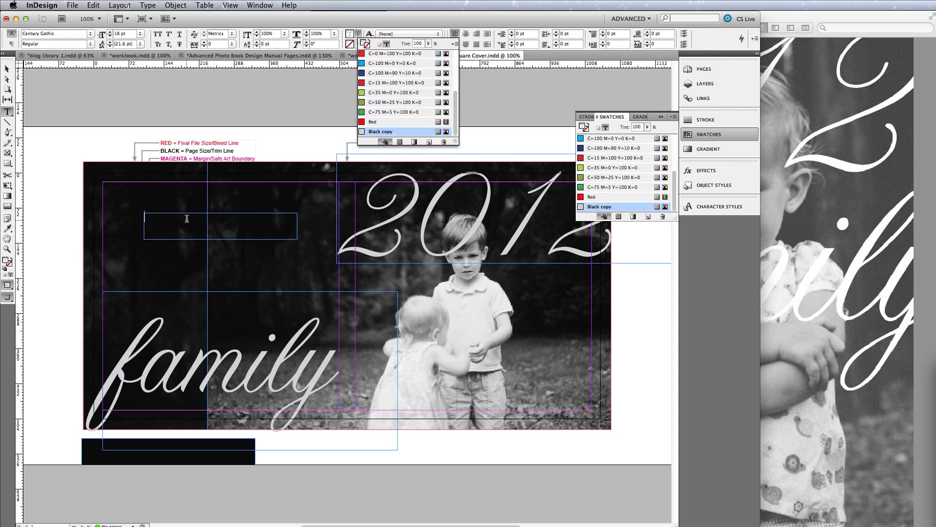
{"action": "left_click", "coordinate": [187, 219]}
Step: Type '2012 family book' into the new frame, correcting the typos
{"action": "type", "text": "2012"}
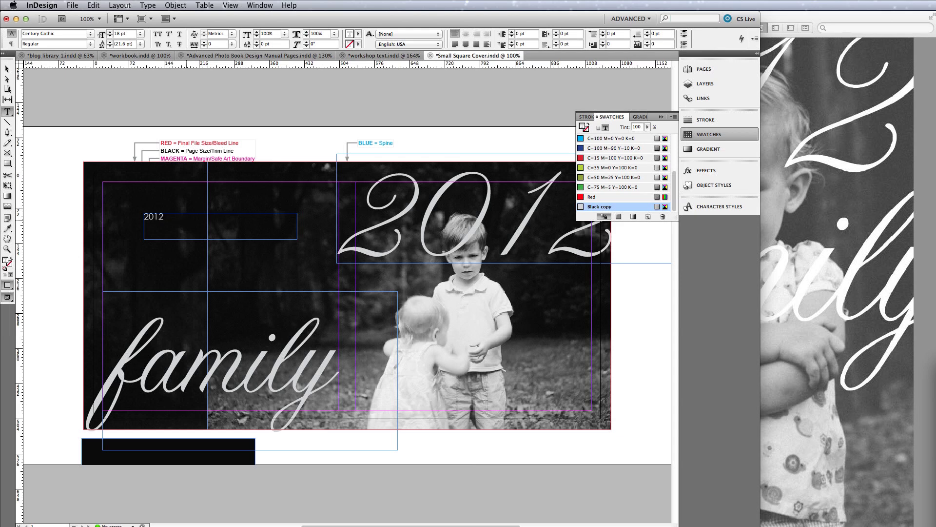
{"action": "type", "text": " ann"}
{"action": "key", "text": "BackSpace"}
{"action": "key", "text": "BackSpace"}
{"action": "key", "text": "BackSpace"}
{"action": "type", "text": "family book"}
{"action": "key", "text": "BackSpace"}
{"action": "key", "text": "BackSpace"}
{"action": "key", "text": "BackSpace"}
{"action": "key", "text": "BackSpace"}
{"action": "key", "text": "BackSpace"}
{"action": "key", "text": "BackSpace"}
{"action": "key", "text": "BackSpace"}
{"action": "key", "text": "BackSpace"}
{"action": "key", "text": "BackSpace"}
{"action": "type", "text": "fam"}
{"action": "left_click", "coordinate": [7, 69]}
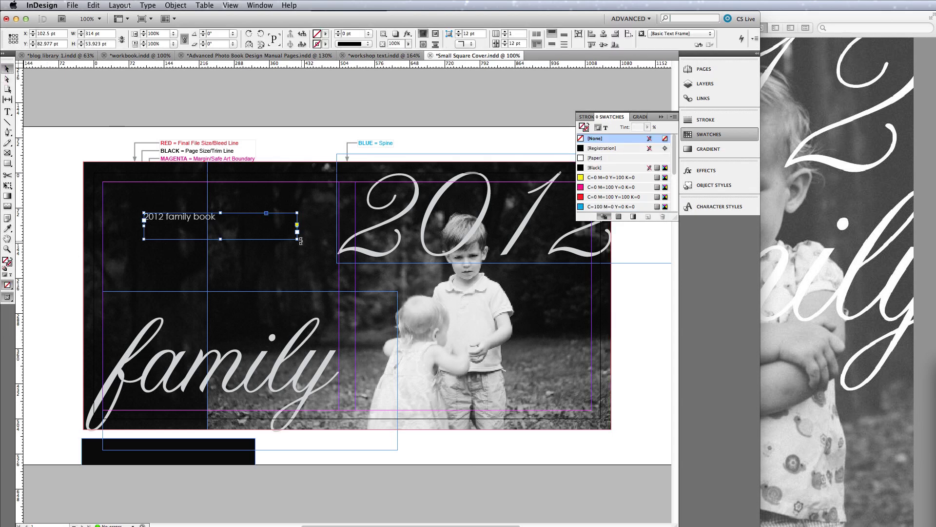
Step: Rotate the '2012 family book' frame −90°, place it on the spine, and stretch it to the bottom margin
{"action": "left_click_drag", "start_coordinate": [300, 240], "coordinate": [208, 291]}
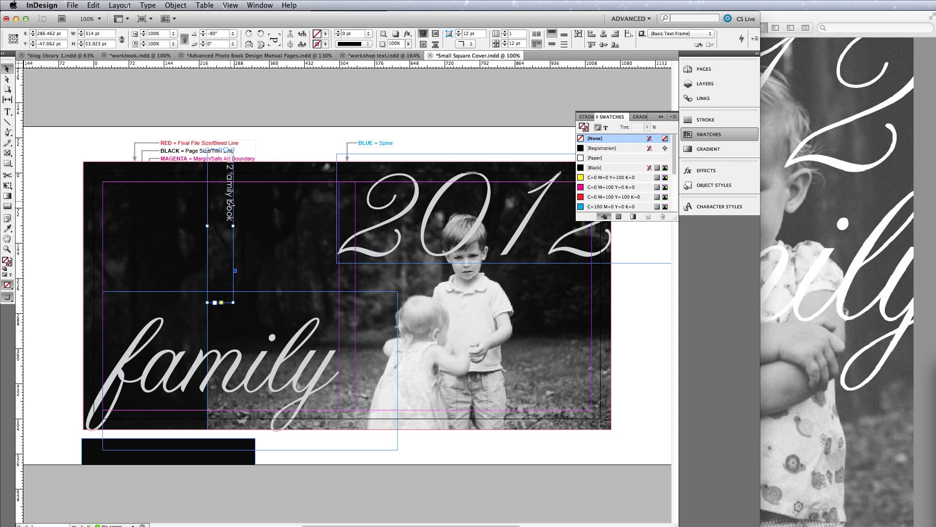
{"action": "left_click_drag", "start_coordinate": [232, 204], "coordinate": [356, 250]}
{"action": "left_click_drag", "start_coordinate": [345, 328], "coordinate": [340, 419]}
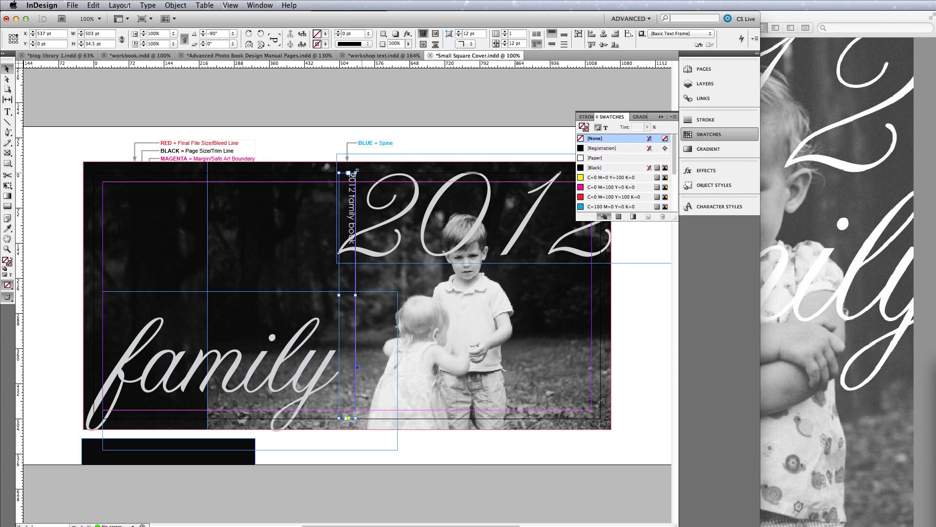
Step: Align the spine text to center, restoring it after an accidental deletion
{"action": "double_click", "coordinate": [351, 209]}
{"action": "key", "text": "super+a"}
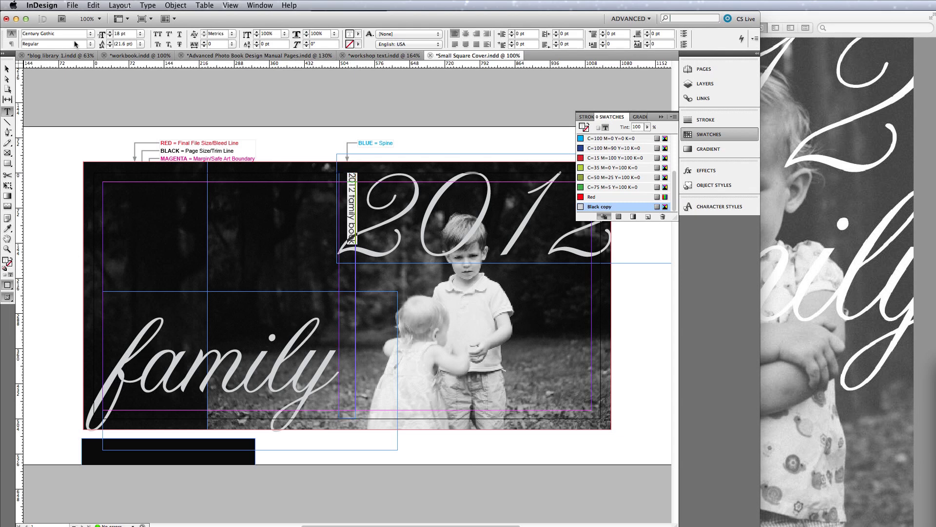
{"action": "left_click", "coordinate": [465, 34]}
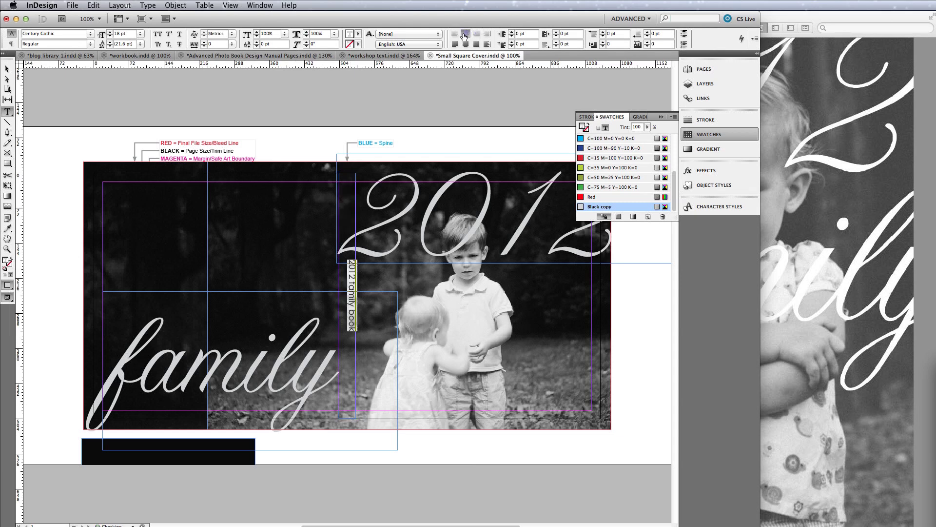
{"action": "key", "text": "BackSpace"}
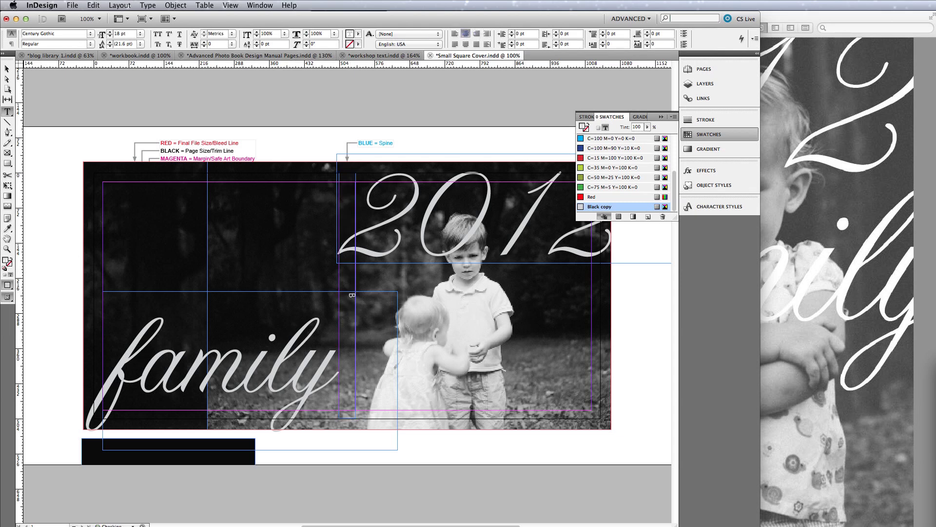
{"action": "key", "text": "super+z"}
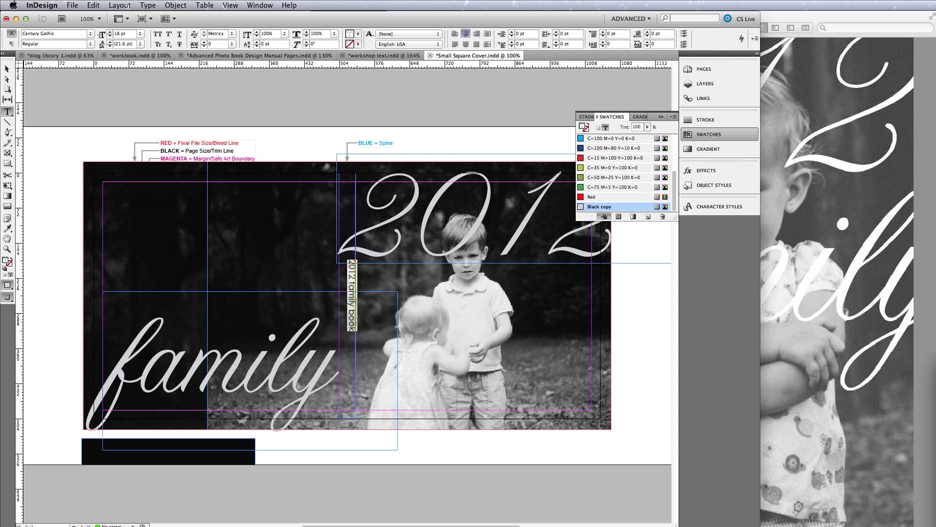
Step: Set the spine frame's vertical justification to Center and preview the cover without guides
{"action": "key", "text": "super+b"}
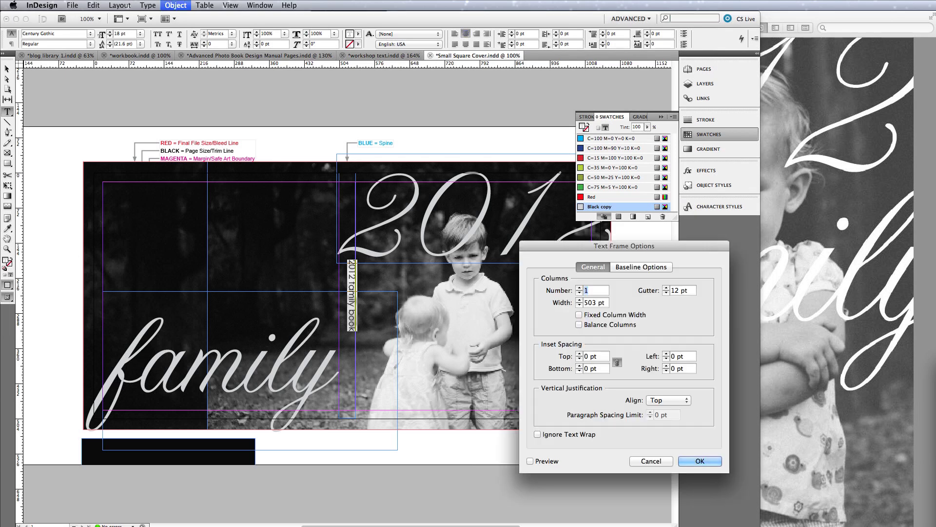
{"action": "left_click", "coordinate": [668, 400]}
{"action": "left_click", "coordinate": [663, 411]}
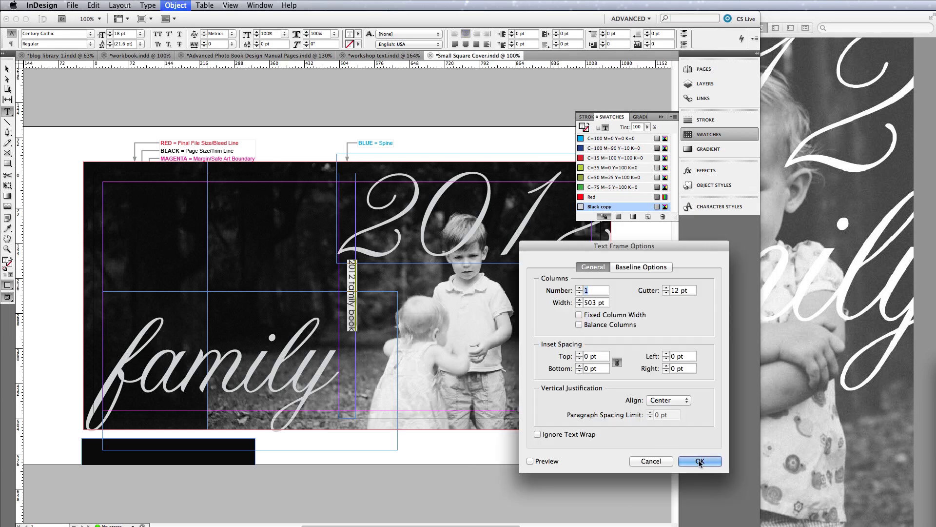
{"action": "left_click", "coordinate": [700, 461]}
{"action": "left_click", "coordinate": [6, 69]}
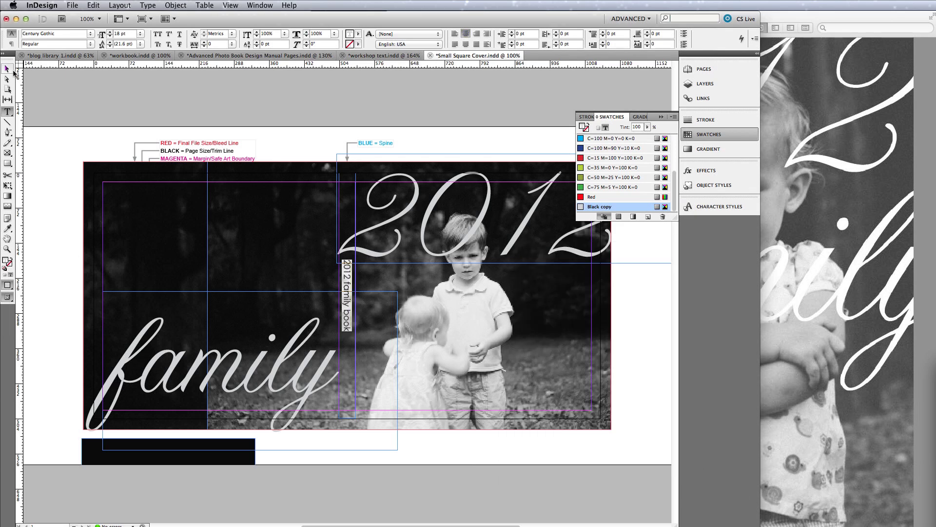
{"action": "left_click", "coordinate": [263, 122]}
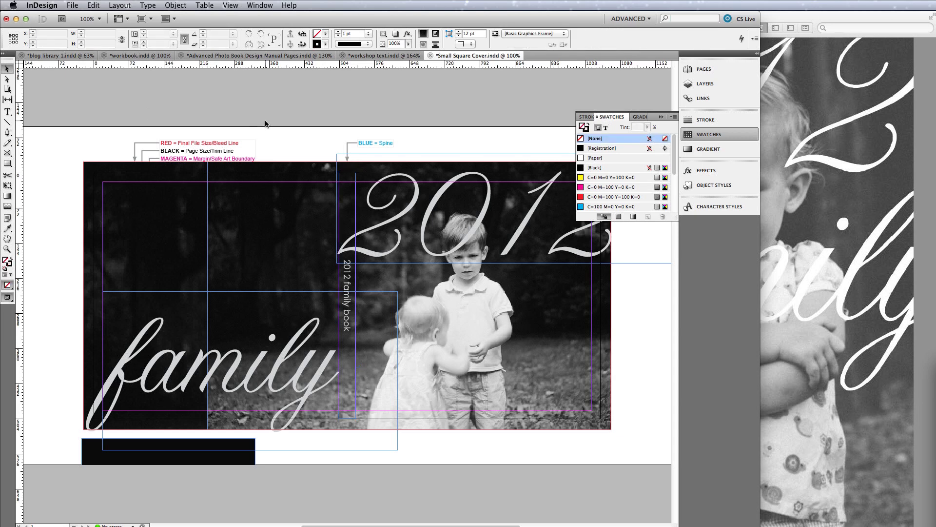
{"action": "key", "text": "w"}
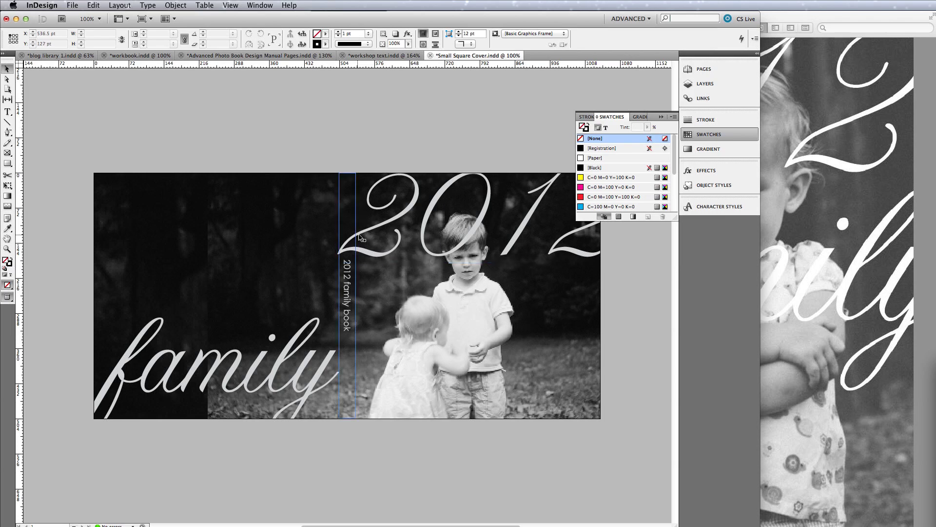
Step: Drag the vertical '2012 family book' spine text slightly lower beside the script '2012' title
{"action": "scroll", "coordinate": [362, 238], "scroll_direction": "right", "scroll_amount": 15}
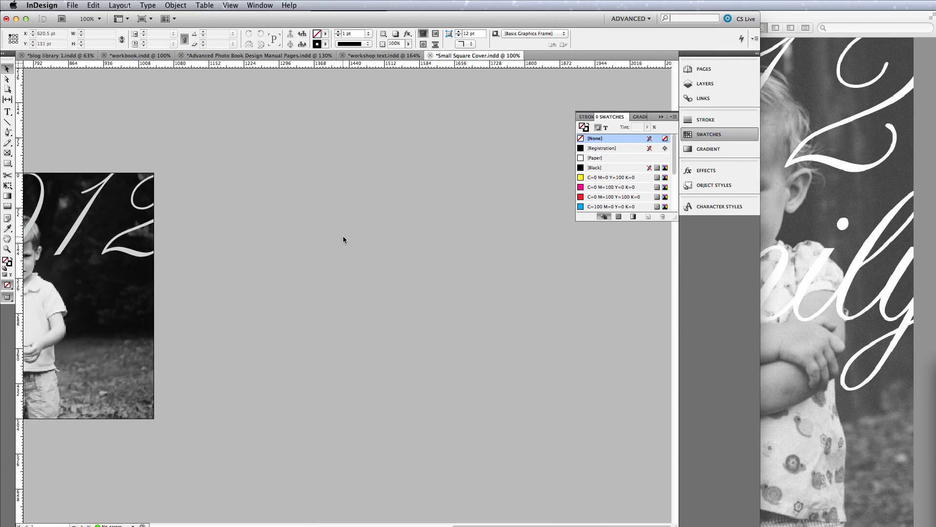
{"action": "scroll", "coordinate": [343, 238], "scroll_direction": "left", "scroll_amount": 4}
{"action": "scroll", "coordinate": [344, 239], "scroll_direction": "right", "scroll_amount": 2}
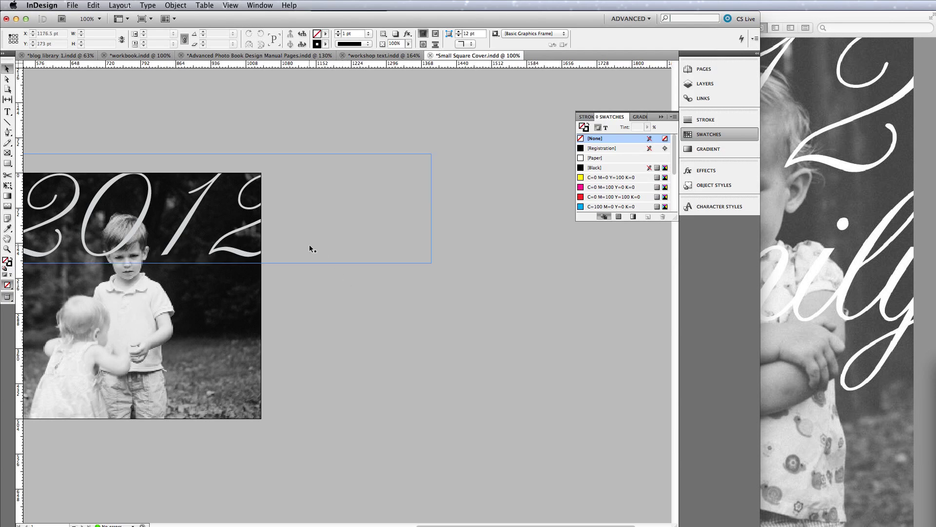
{"action": "scroll", "coordinate": [309, 246], "scroll_direction": "left", "scroll_amount": 15}
{"action": "scroll", "coordinate": [308, 247], "scroll_direction": "right", "scroll_amount": 8}
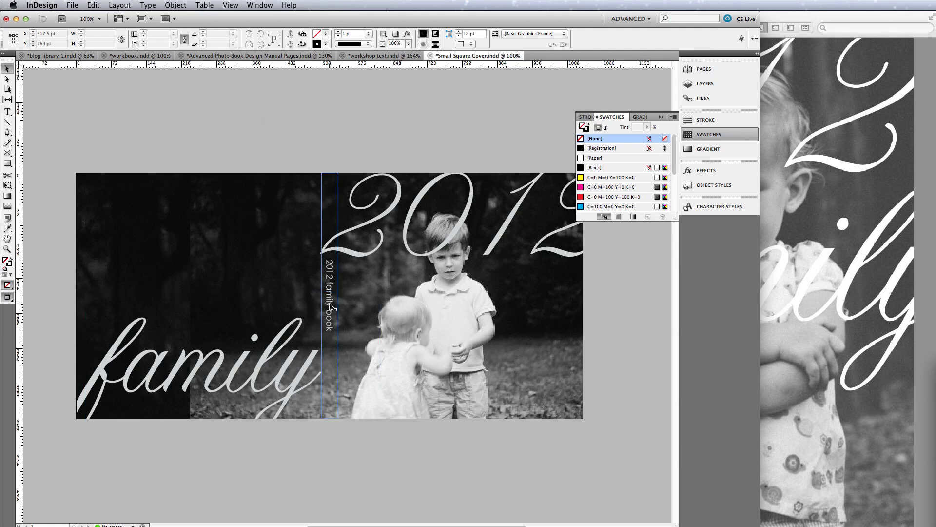
{"action": "left_click_drag", "start_coordinate": [332, 307], "coordinate": [332, 317]}
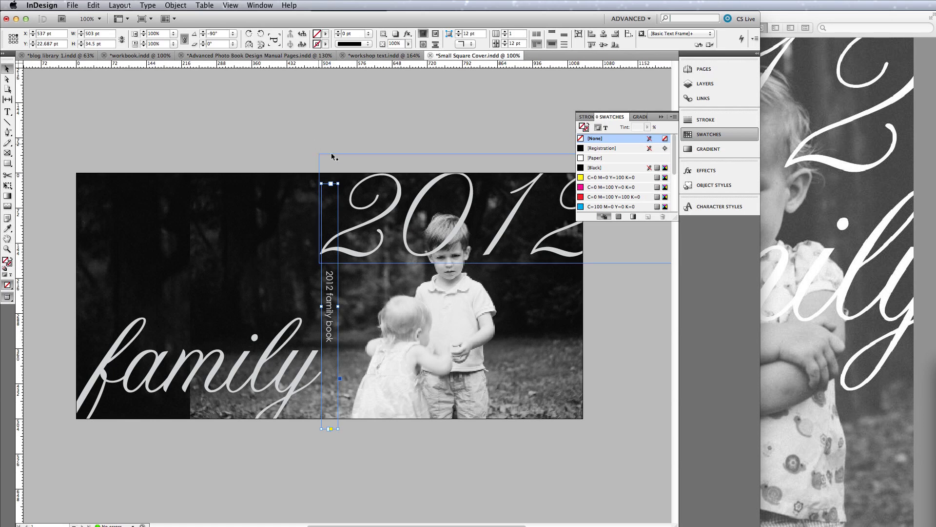
{"action": "left_click", "coordinate": [277, 137]}
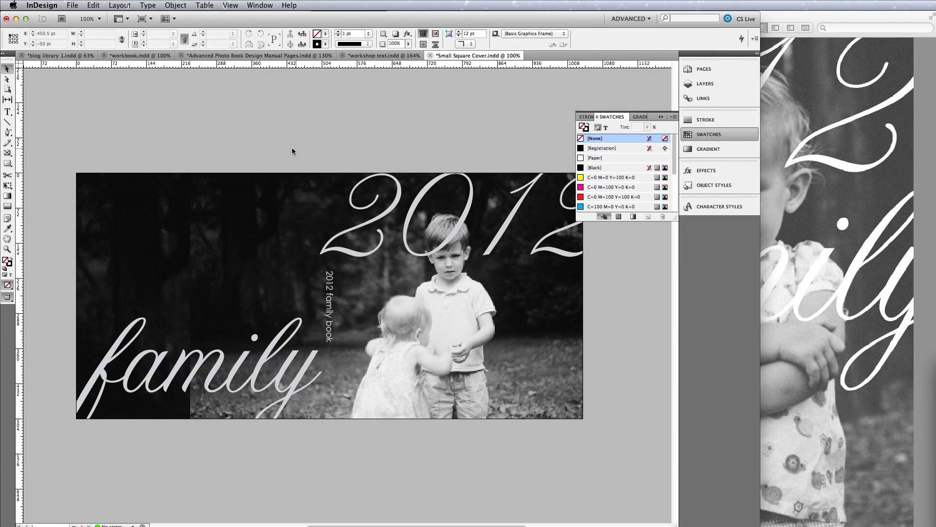
{"action": "scroll", "coordinate": [290, 148], "scroll_direction": "right", "scroll_amount": 2}
{"action": "scroll", "coordinate": [291, 147], "scroll_direction": "left", "scroll_amount": 2}
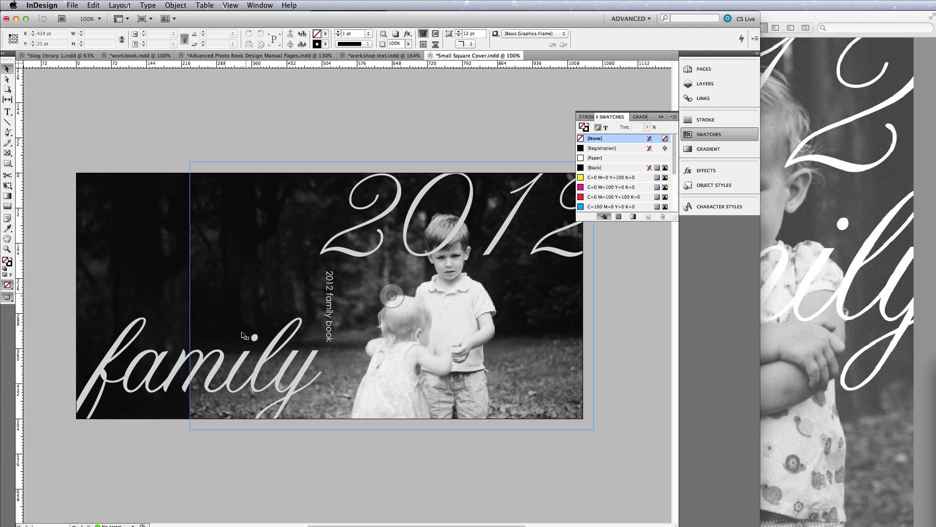